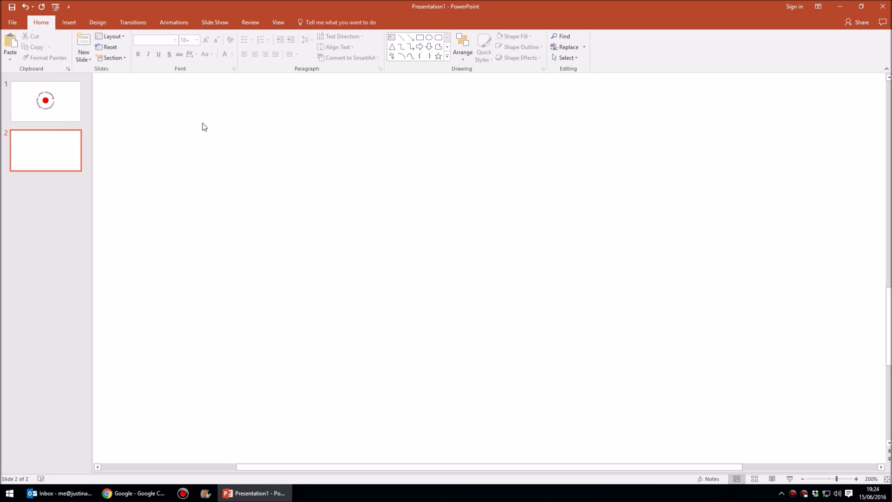
Insert a text box on the blank slide and type 'We'll write out our circular text here'
click(69, 23)
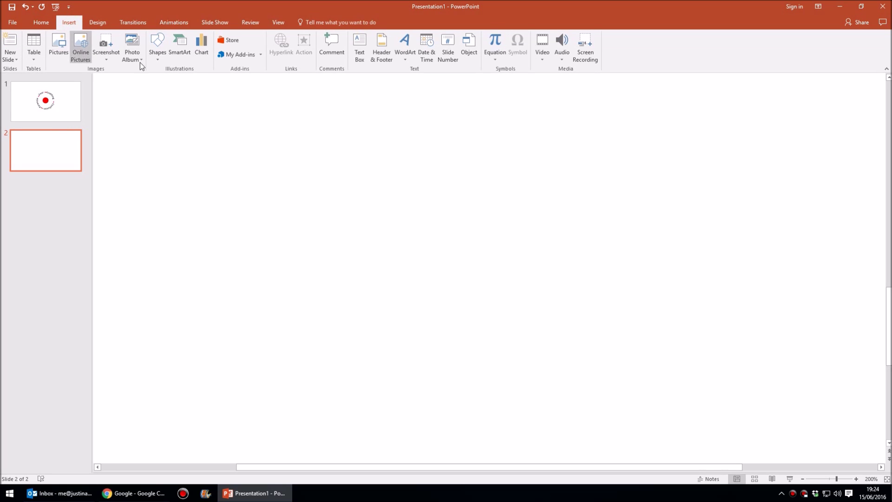
click(358, 49)
click(340, 160)
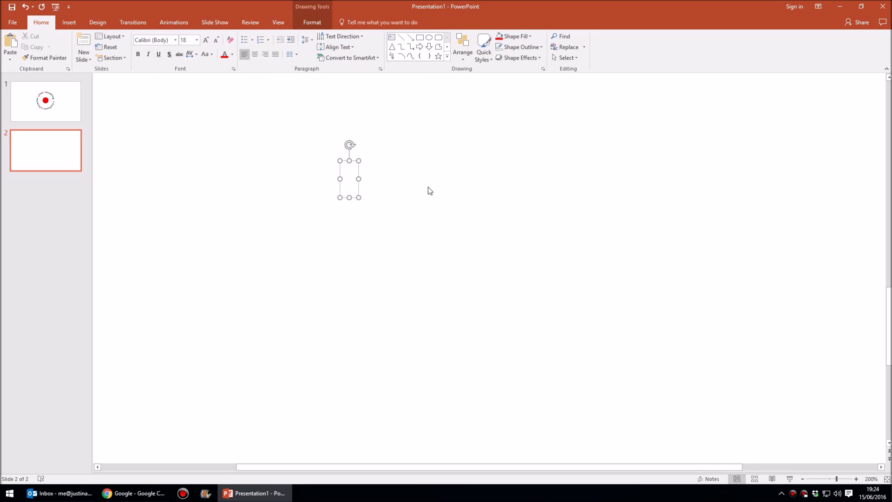
text(W)
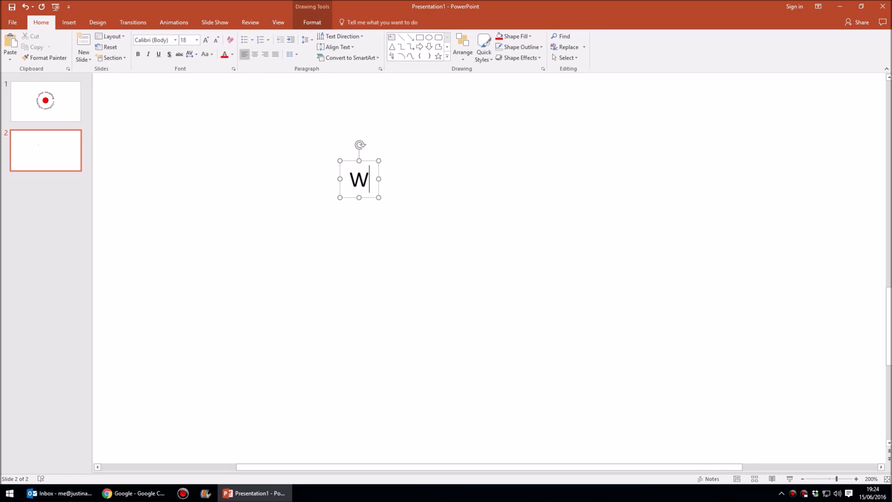
text(e'll write )
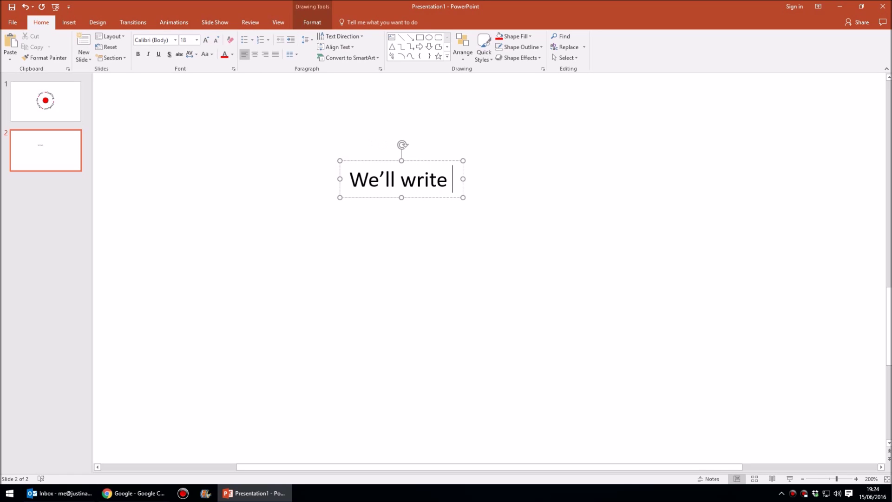
text(out our circula)
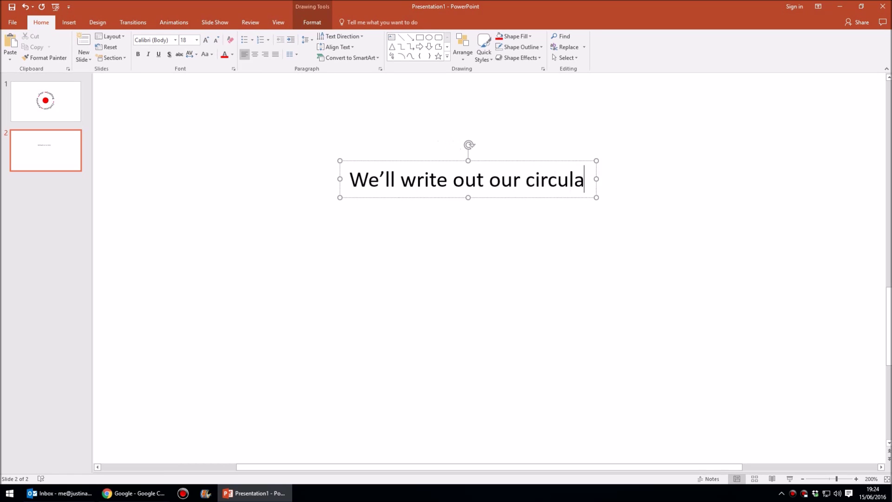
text(r text here)
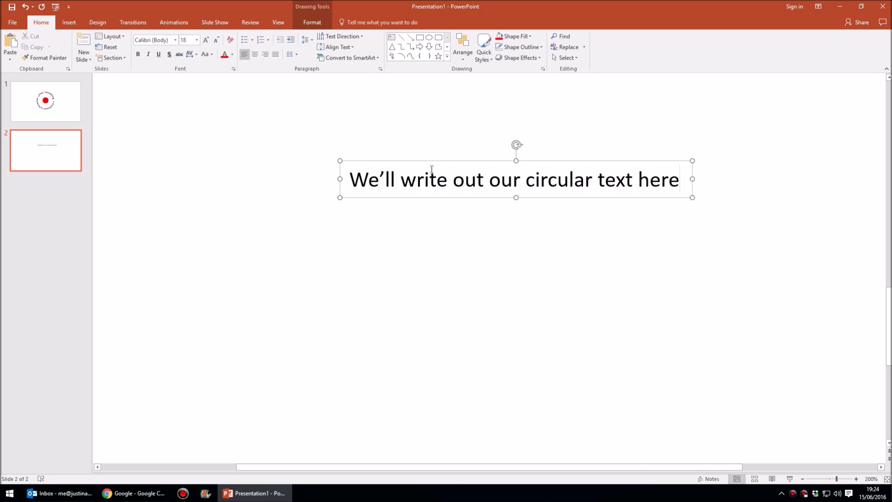
Move the text box down-left and apply the Follow Path Circle text transform
click(474, 197)
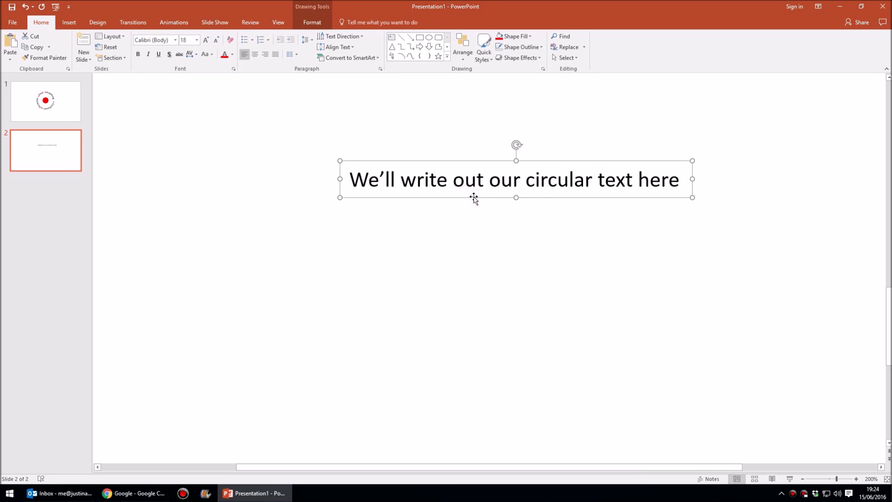
drag(474, 198, 414, 220)
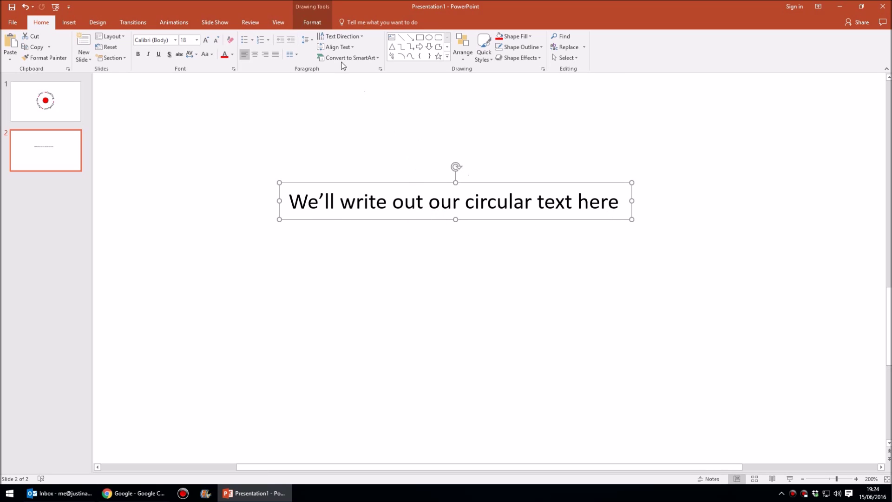
click(310, 24)
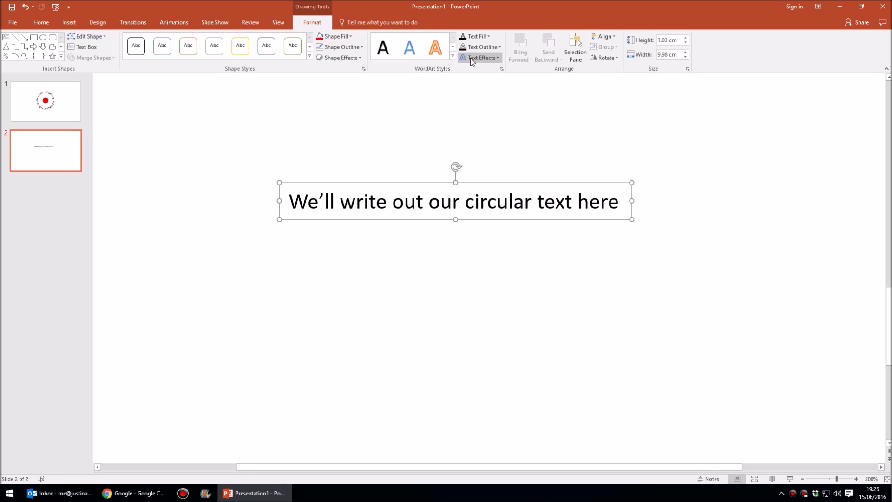
click(495, 59)
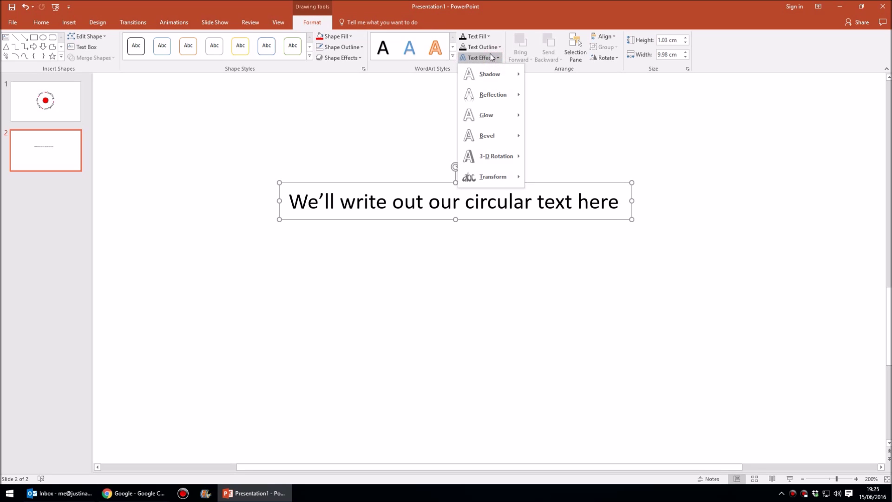
mouse_move(499, 183)
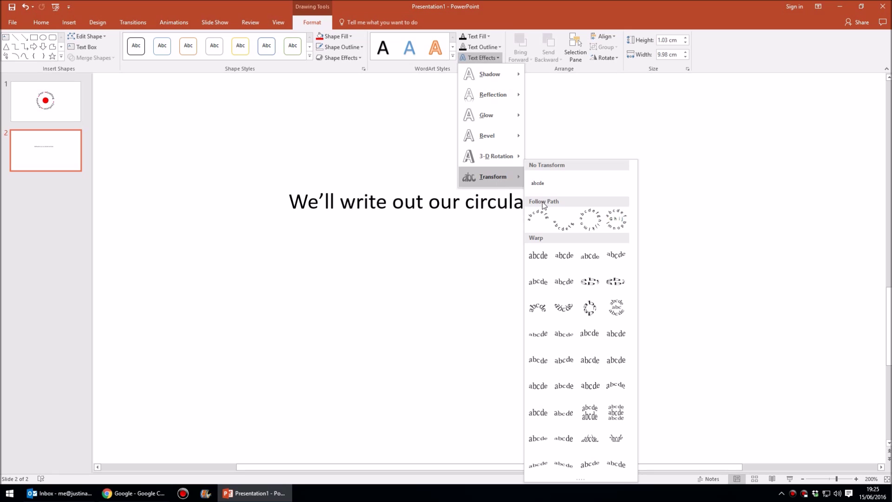
click(593, 224)
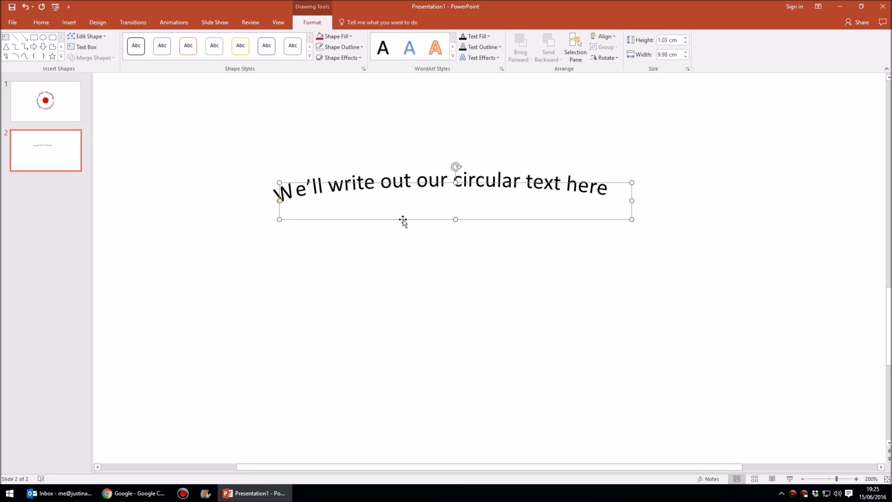
Resize the curved text box to 10 cm by 10 cm and move it higher
drag(455, 219, 455, 282)
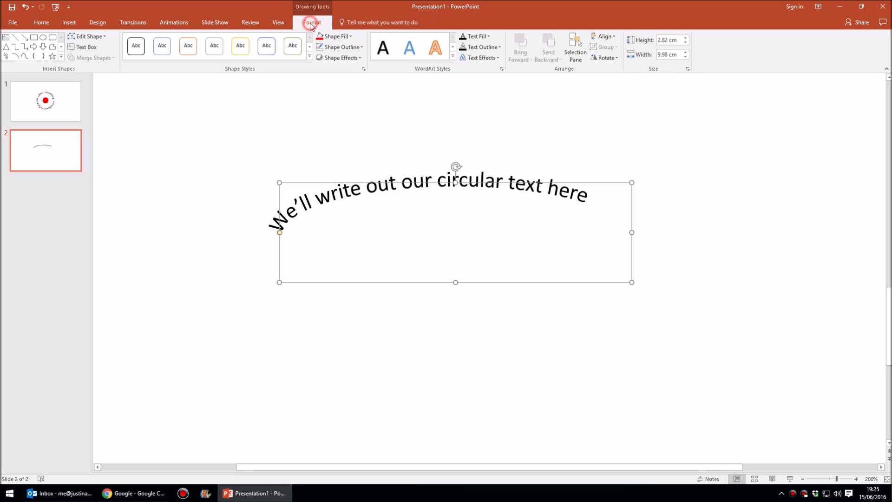
double_click(665, 55)
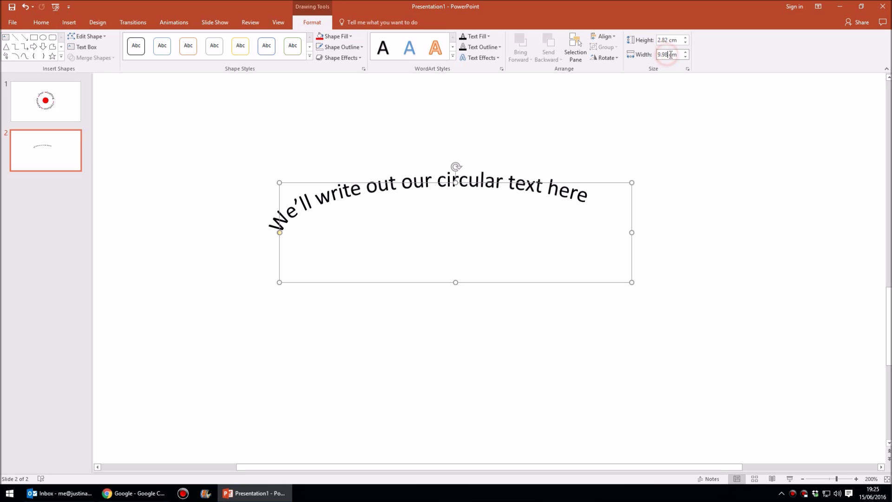
drag(667, 54, 655, 54)
text(10)
click(665, 40)
drag(672, 40, 653, 42)
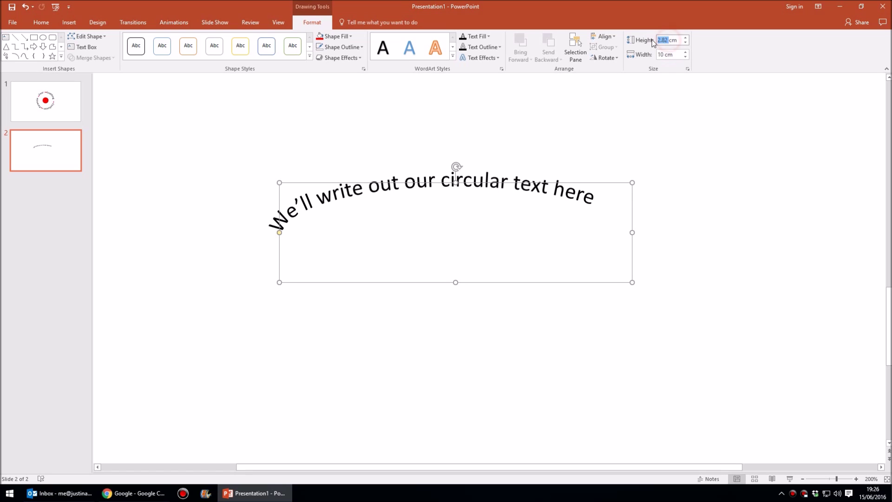
text(10)
key(Return)
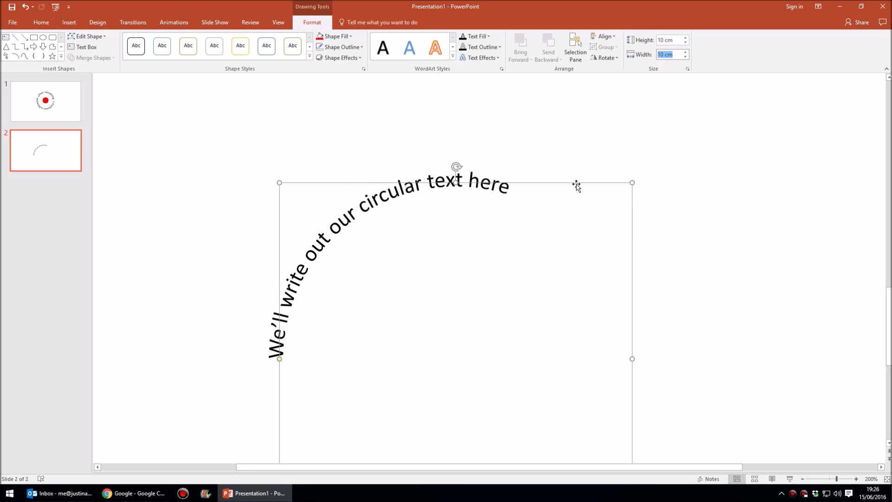
drag(576, 184, 576, 110)
Drag the path's adjustment handle so the sentence begins at the circle's right side
scroll(635, 225, down, 5)
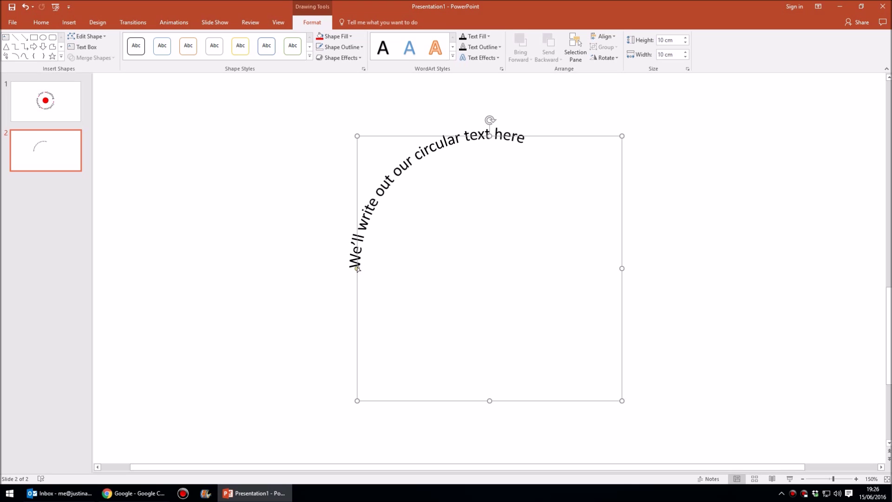
drag(357, 268, 542, 389)
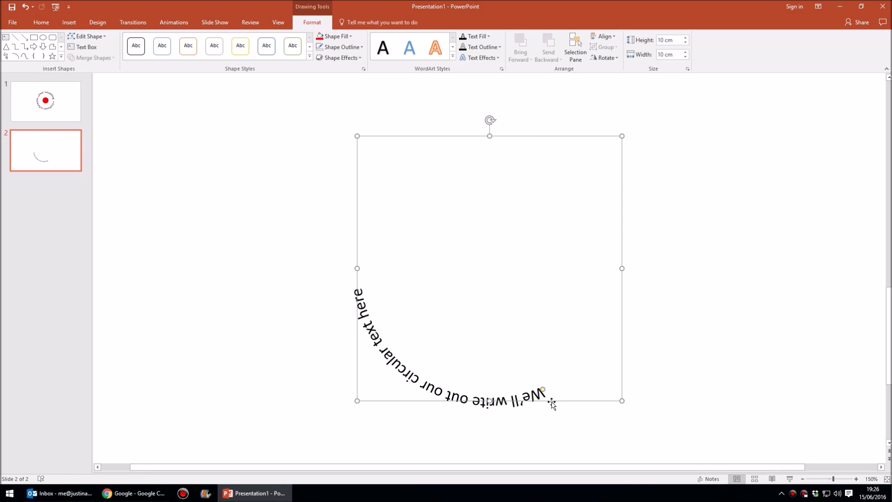
drag(543, 390, 622, 268)
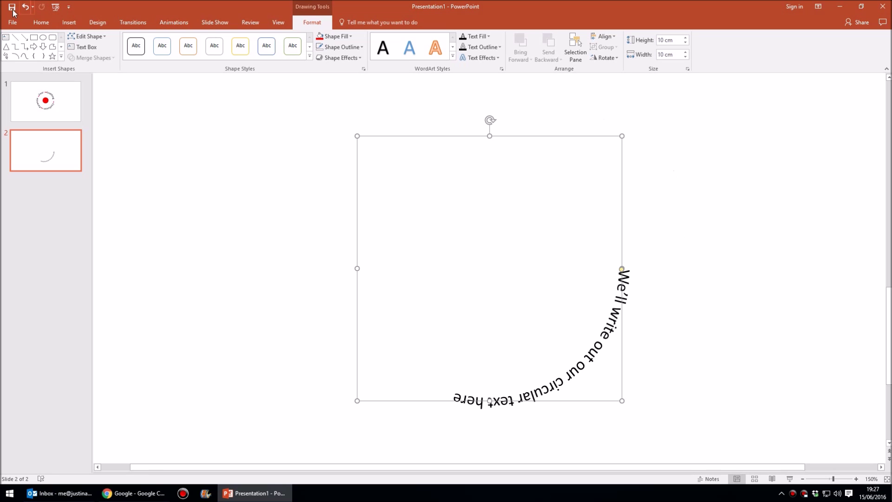
Raise the sentence's font size step by step to 60 pt, then deselect it
click(40, 22)
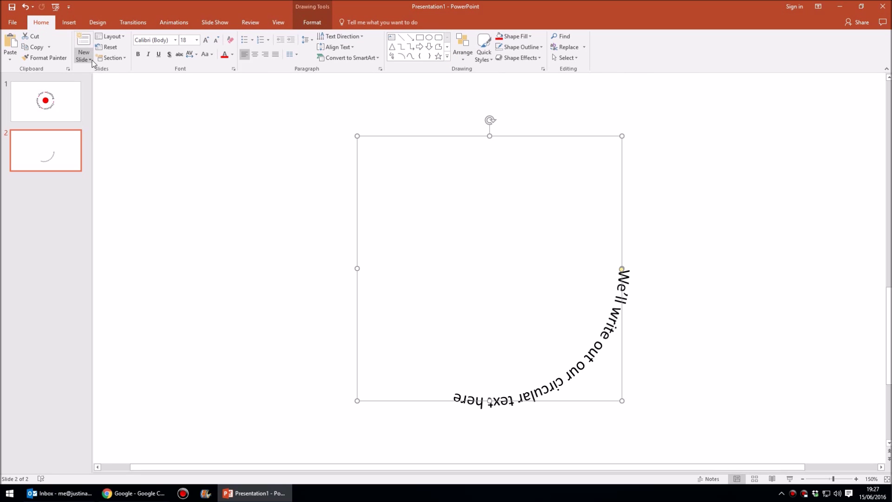
click(207, 43)
click(207, 43)
click(207, 44)
click(207, 44)
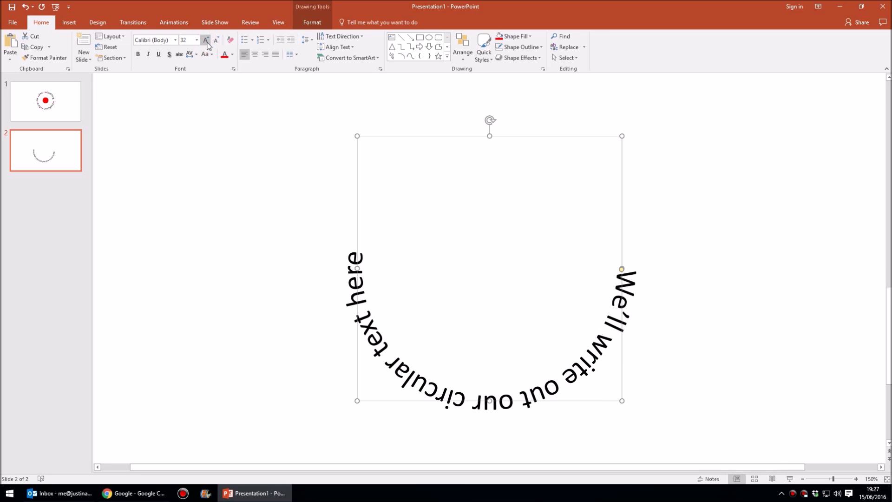
click(207, 43)
click(207, 44)
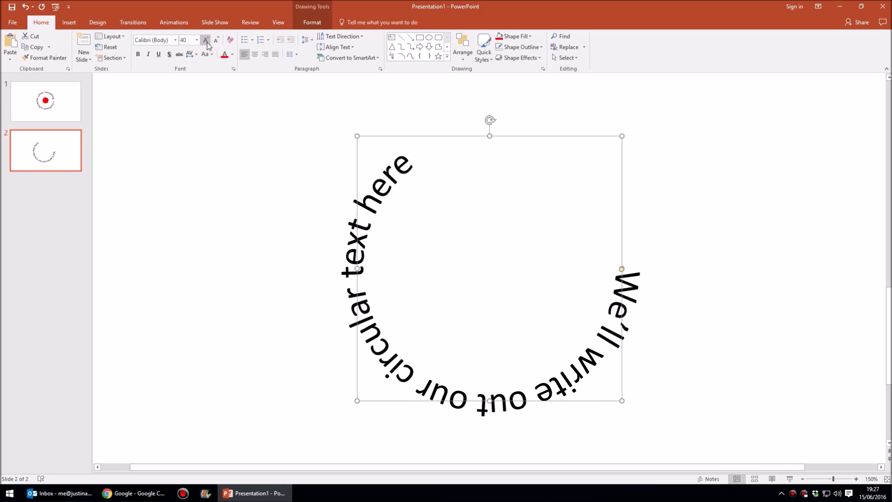
click(207, 43)
click(207, 43)
click(207, 43)
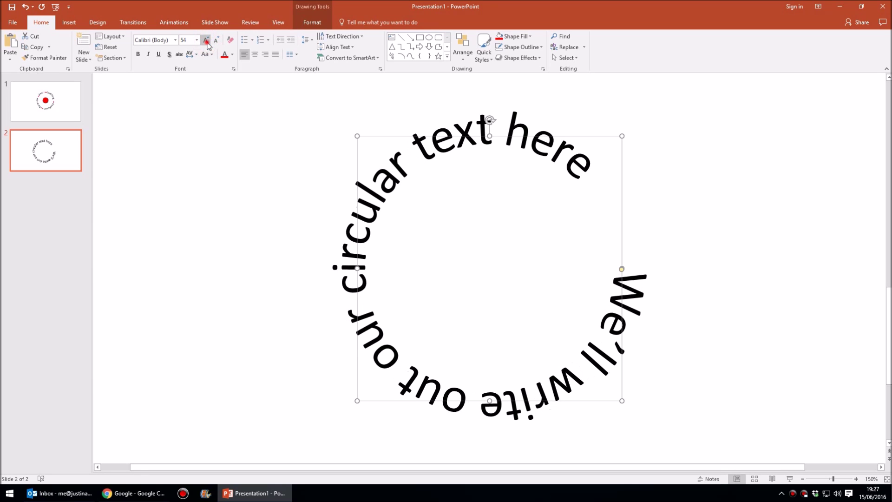
click(207, 44)
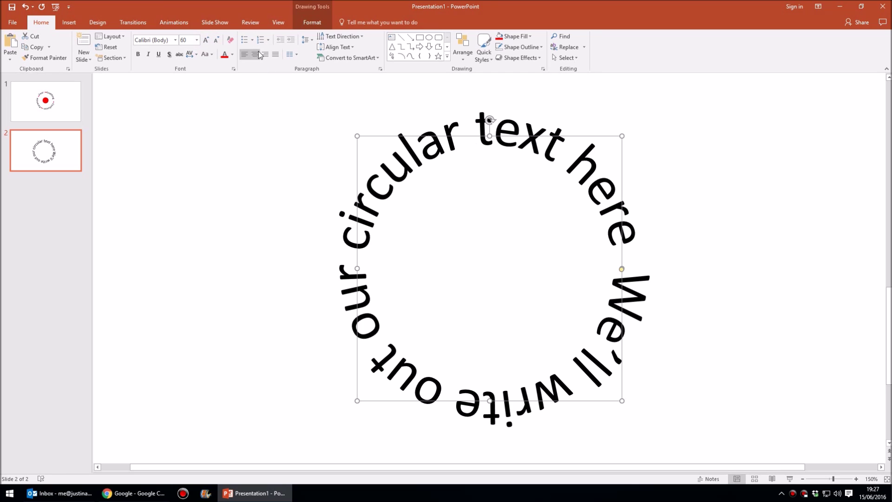
click(245, 146)
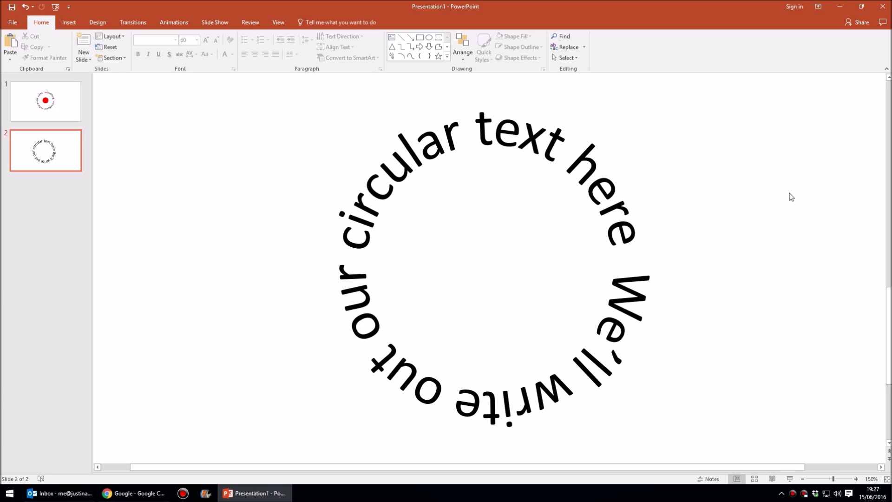
Review the earlier circle slides, then add a new blank third slide
click(60, 112)
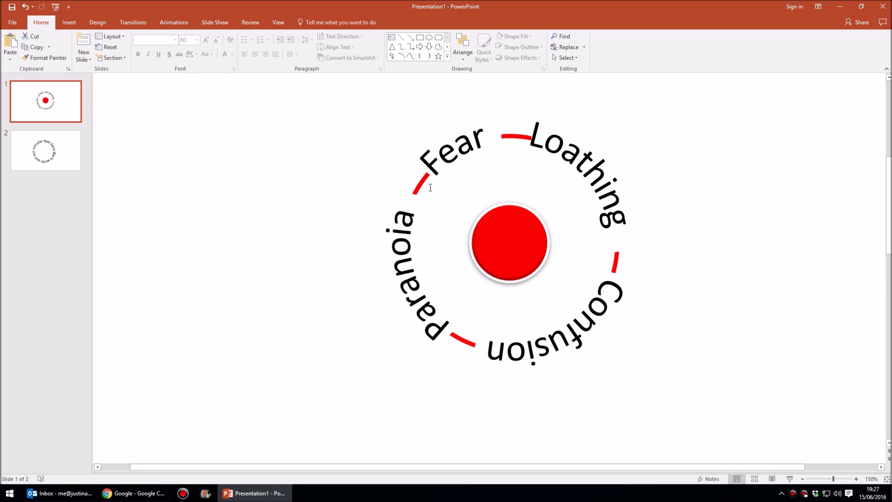
click(59, 142)
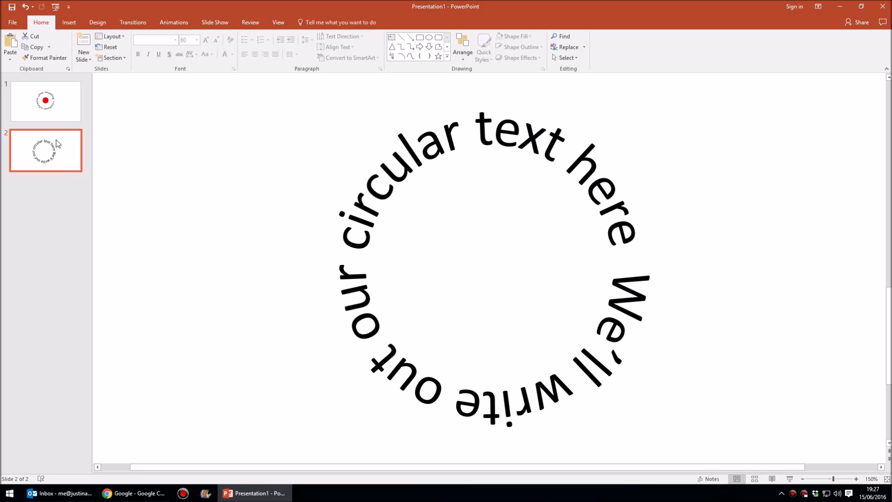
click(83, 58)
click(95, 170)
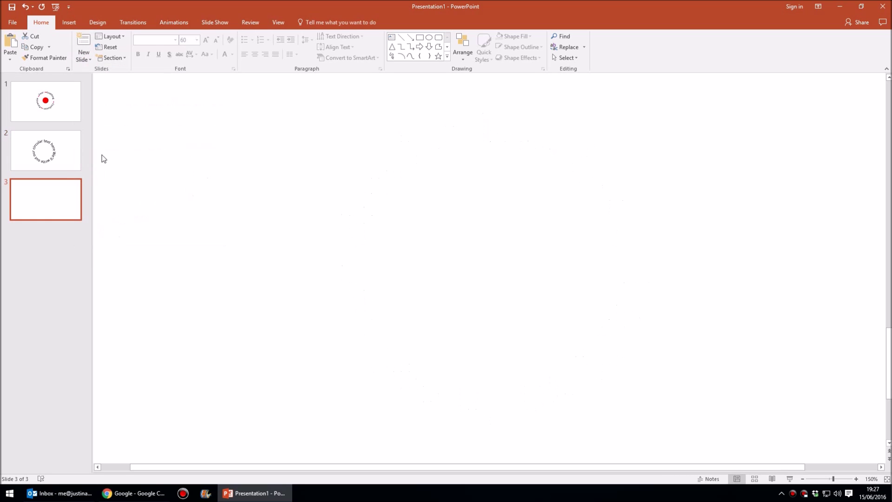
Add a text box reading 'One Two Three Four' and select the box
click(396, 37)
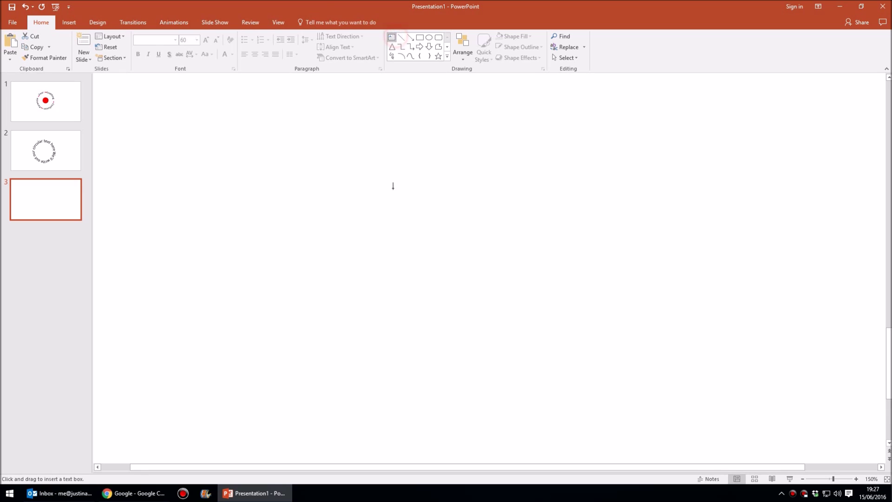
click(376, 205)
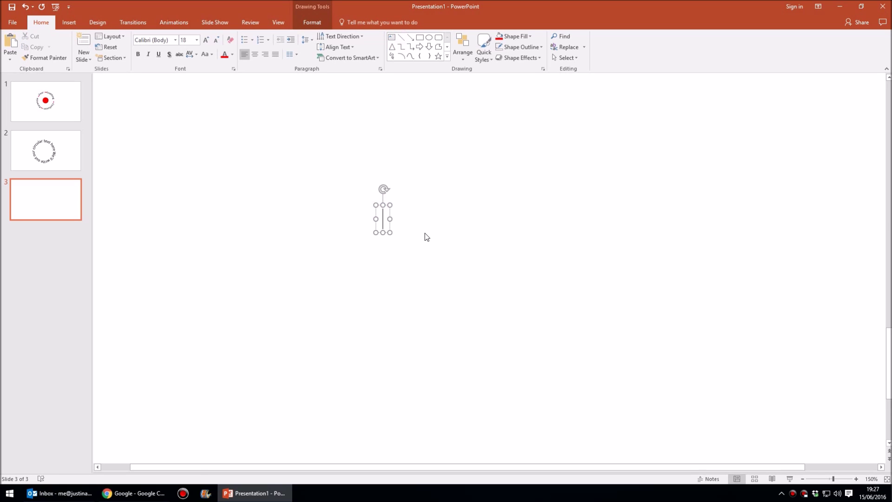
text(One Two Th)
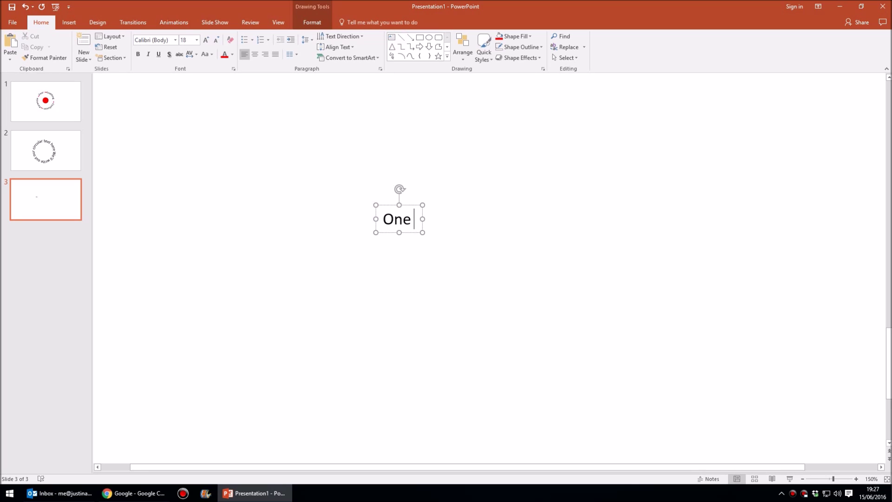
text(ree)
key(BackSpace)
text(e Four)
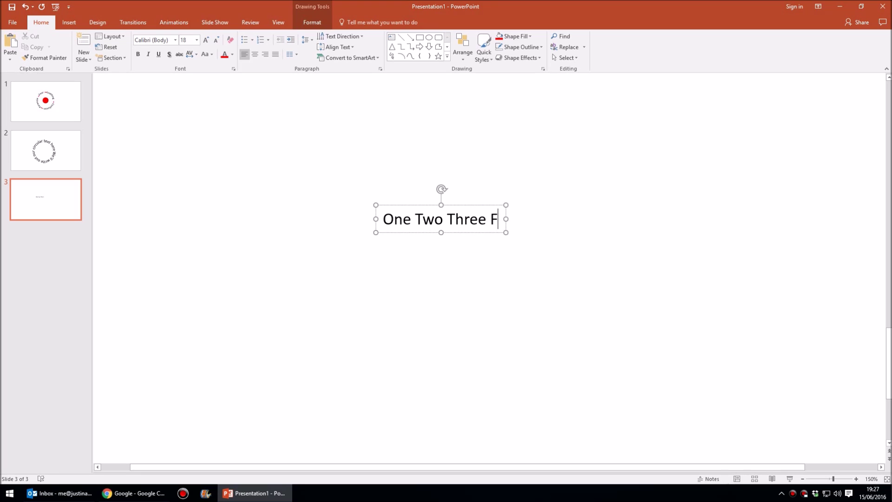
click(489, 232)
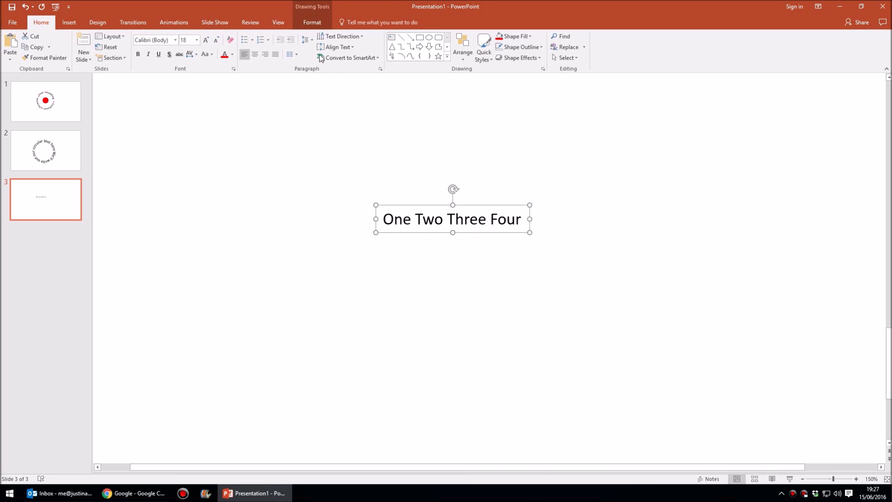
click(313, 22)
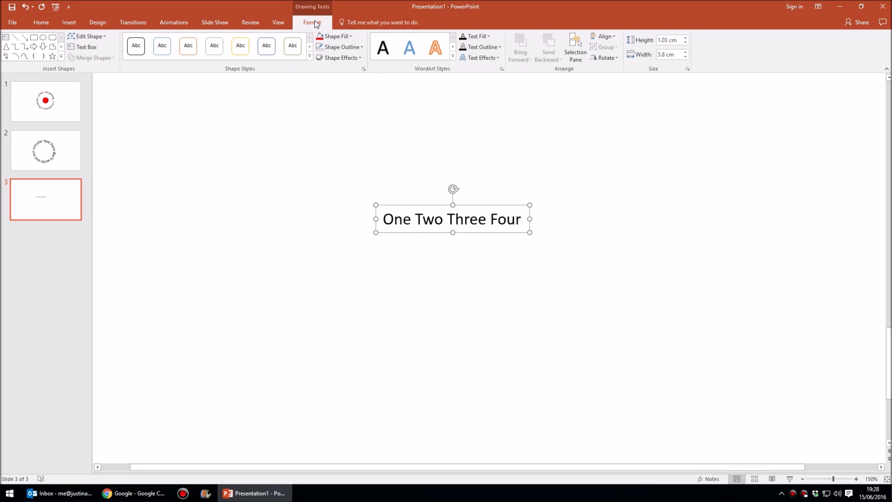
Curve 'One Two Three Four' with the Follow Path Circle transform
click(495, 59)
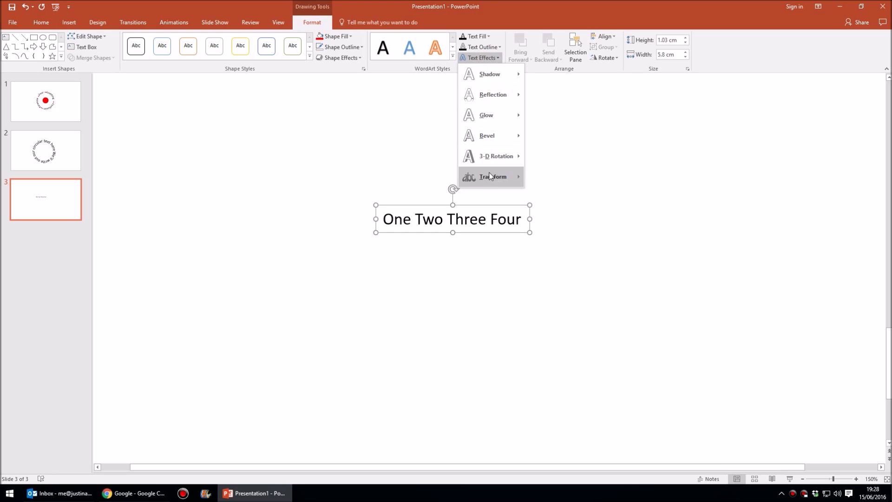
mouse_move(490, 179)
click(595, 221)
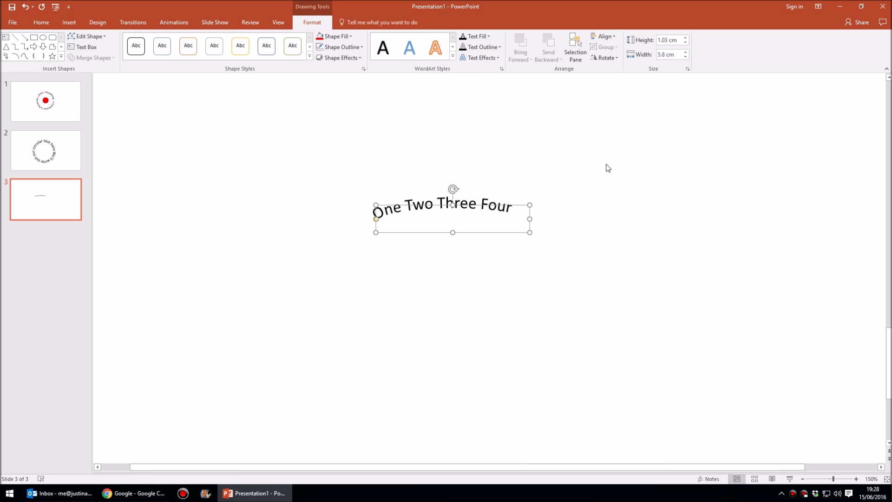
Size the box to 6 cm by 6 cm and extend the text arc to nearly a full circle
click(677, 56)
drag(681, 57, 680, 55)
text(6)
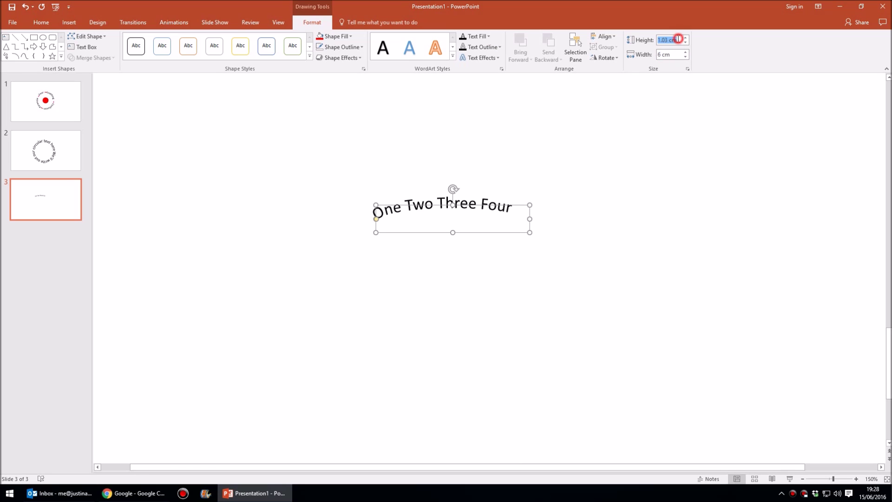
mouse_move(659, 40)
mouse_down()
mouse_move(686, 39)
mouse_move(660, 54)
mouse_up()
text(6)
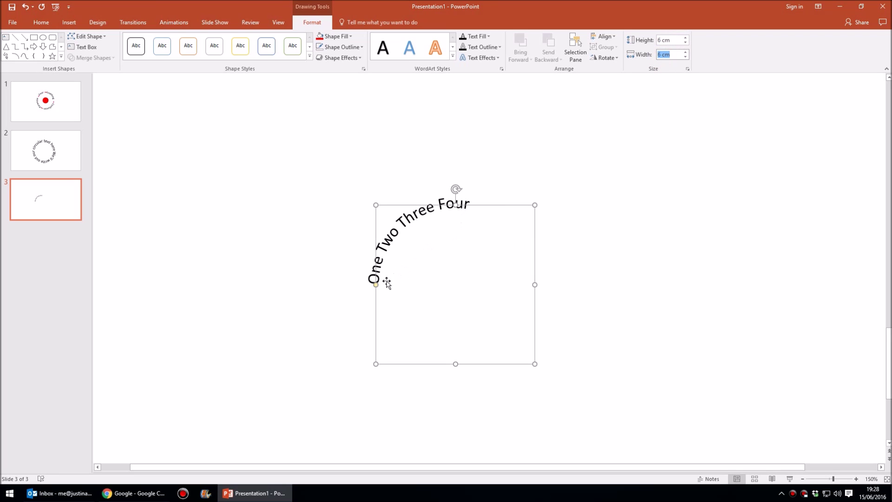
drag(377, 286, 537, 286)
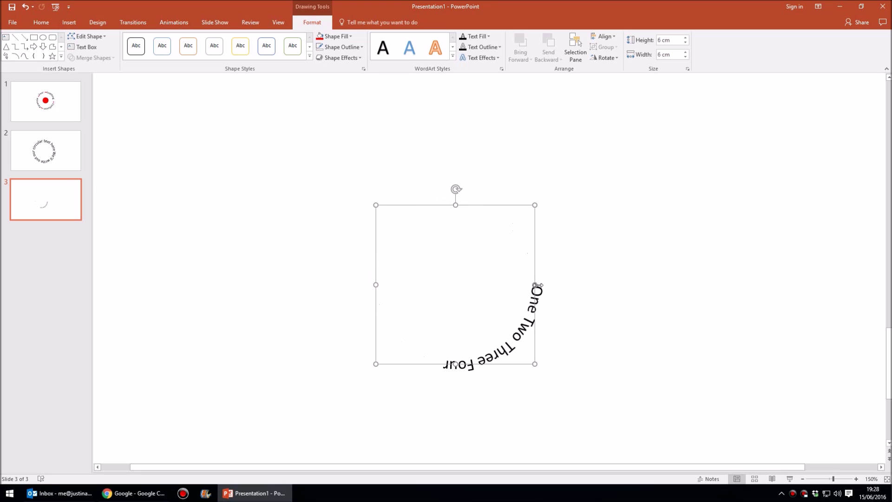
click(530, 316)
Widen the gaps between the words so they spread around the circle
key(Right)
key(Right)
key(Right)
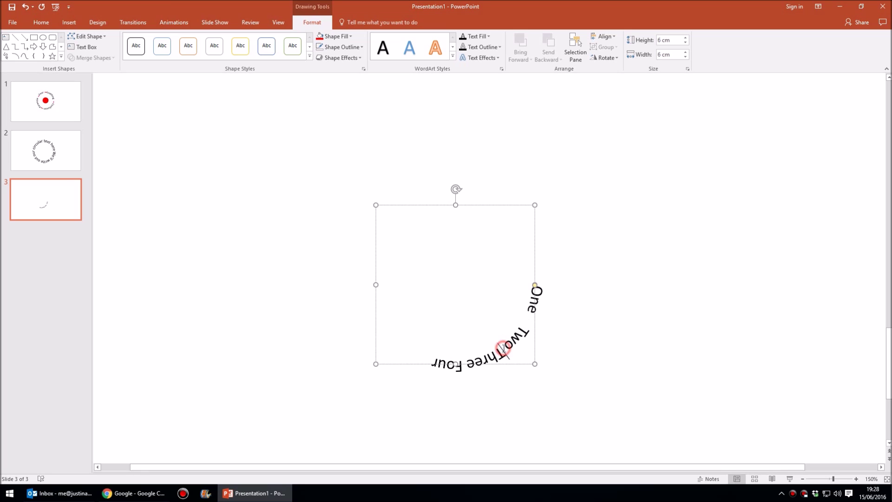
click(457, 365)
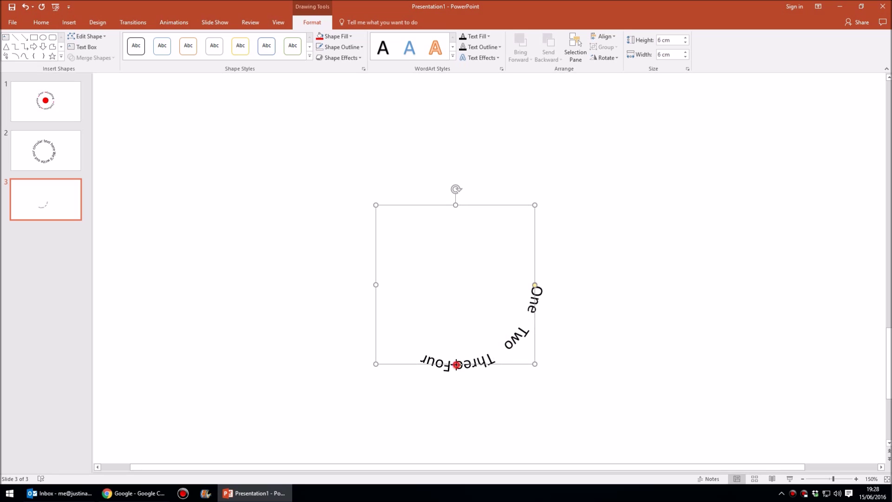
click(456, 366)
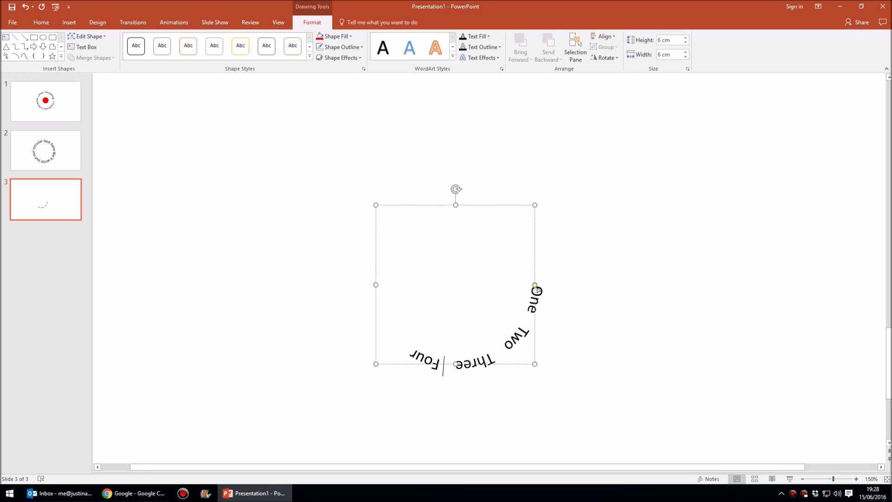
click(534, 258)
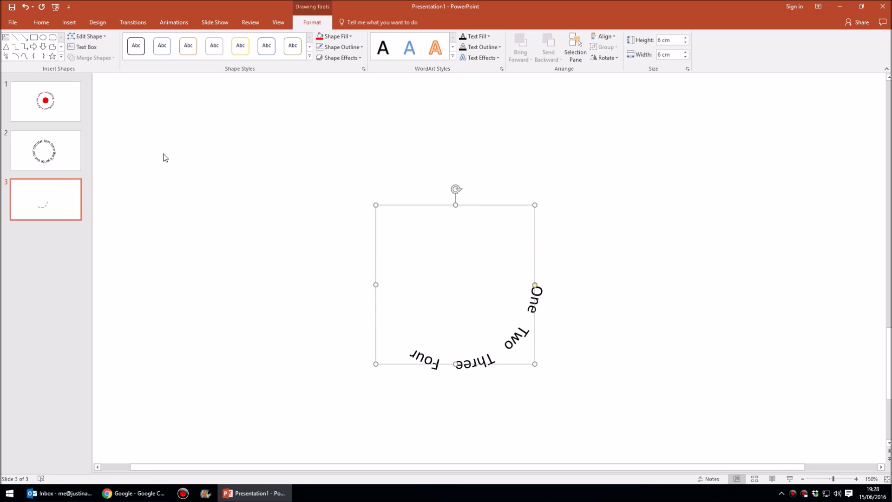
Set the curved text's font size to 50 pt
key(ctrl+bracketright)
key(ctrl+bracketright)
key(ctrl+bracketright)
key(ctrl+bracketright)
key(ctrl+bracketright)
key(ctrl+bracketright)
key(ctrl+bracketright)
key(ctrl+bracketright)
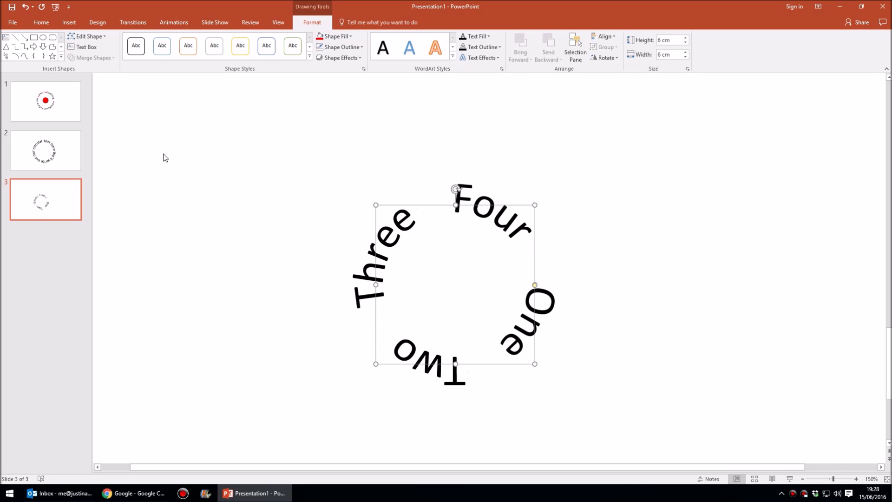
key(ctrl+bracketright)
key(ctrl+bracketleft)
click(41, 24)
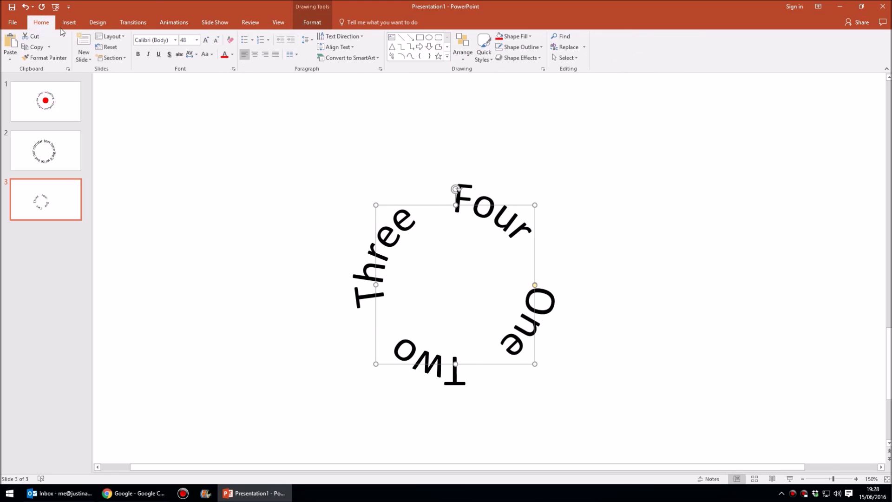
click(190, 41)
text(50)
key(Return)
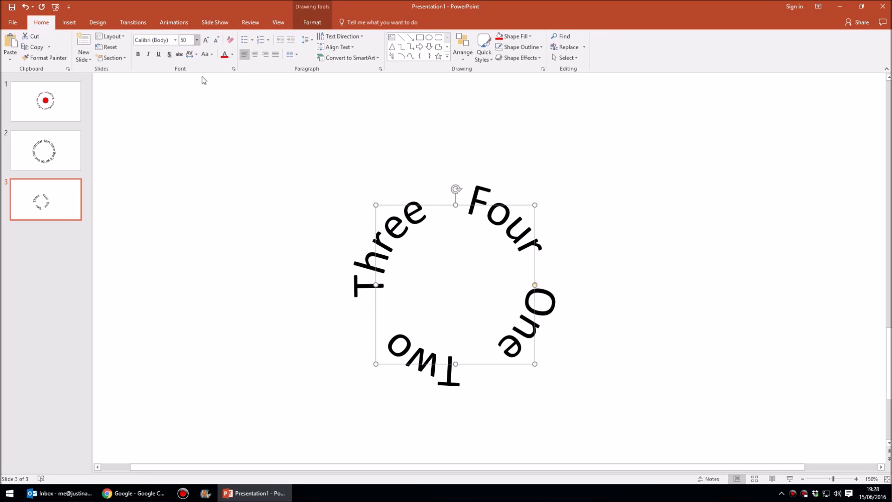
Move the ring of words up and to the right, then deselect it
drag(442, 206, 465, 183)
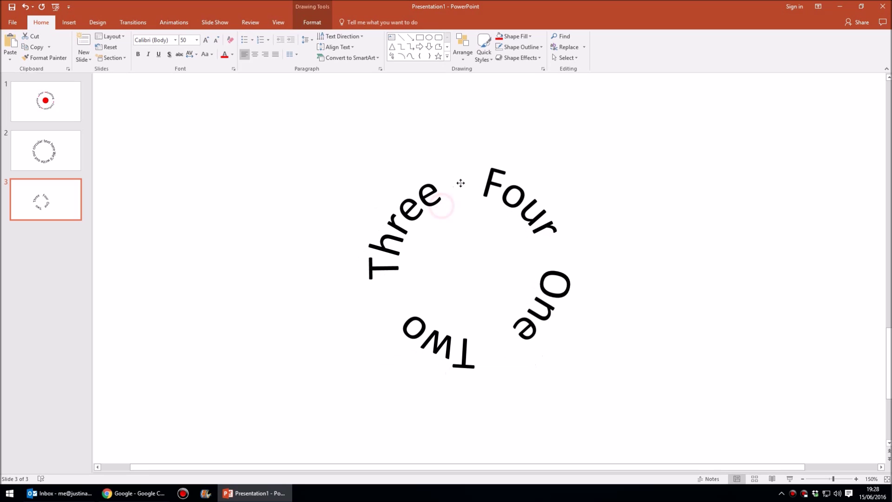
click(641, 173)
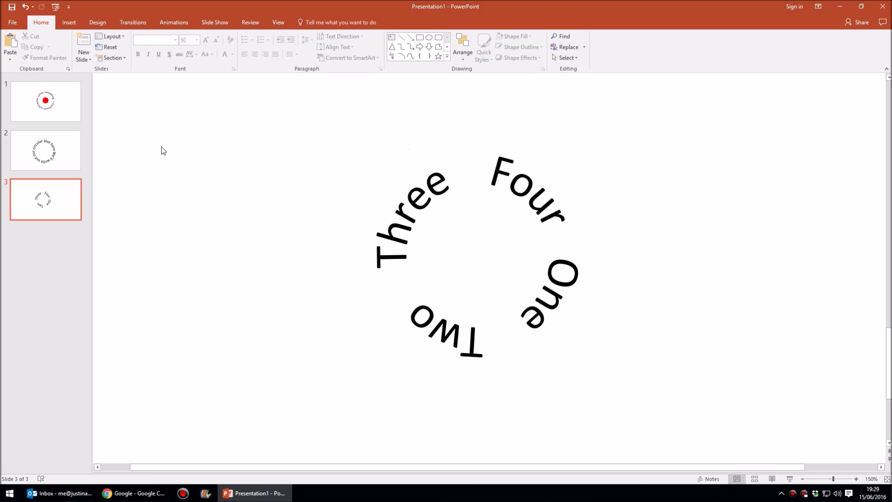
click(71, 22)
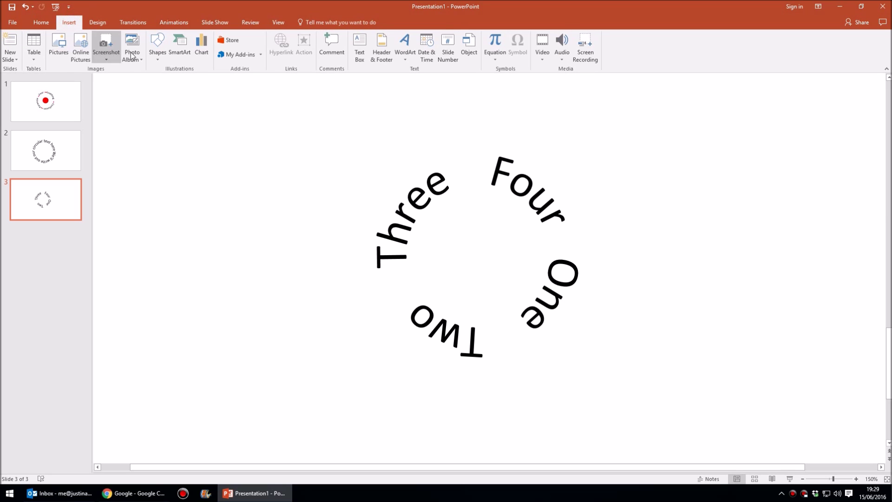
Draw a perfect circle with the Oval shape and place it inside the ring of words
click(156, 49)
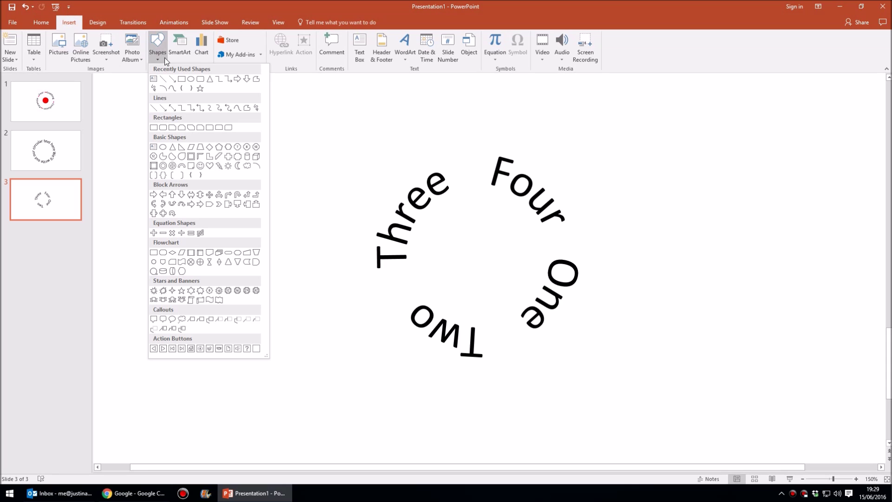
click(191, 79)
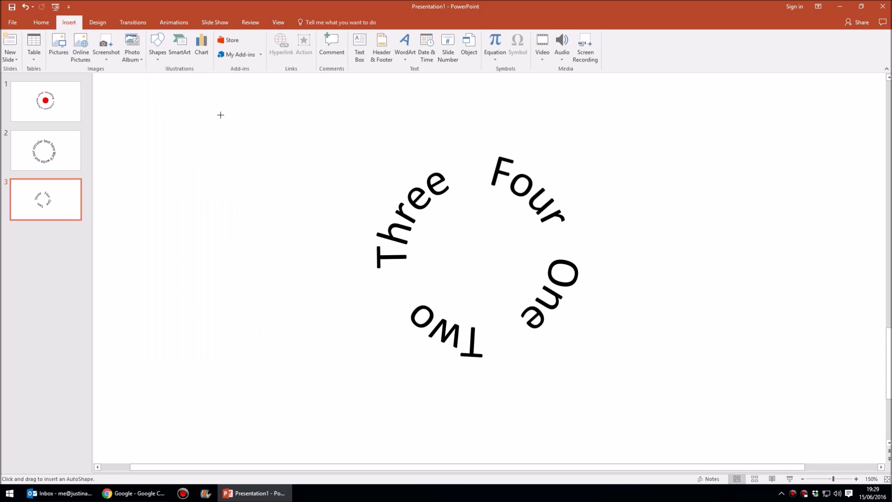
drag(205, 134, 339, 226)
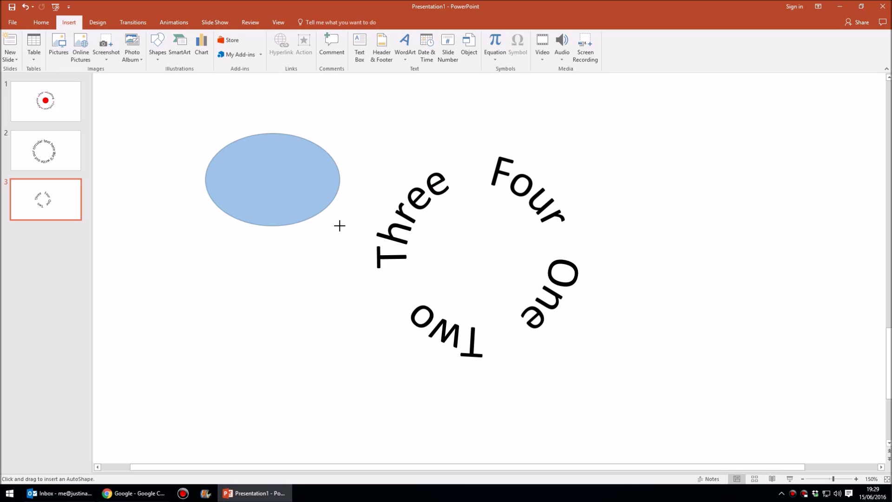
key(shift)
mouse_move(340, 225)
mouse_down()
mouse_move(299, 214)
mouse_move(261, 163)
mouse_move(323, 139)
mouse_move(275, 295)
mouse_move(317, 331)
mouse_move(323, 231)
mouse_move(380, 197)
mouse_move(344, 204)
mouse_move(360, 199)
mouse_up()
mouse_move(280, 209)
mouse_down()
mouse_move(445, 258)
mouse_move(474, 253)
mouse_up()
drag(550, 178, 558, 173)
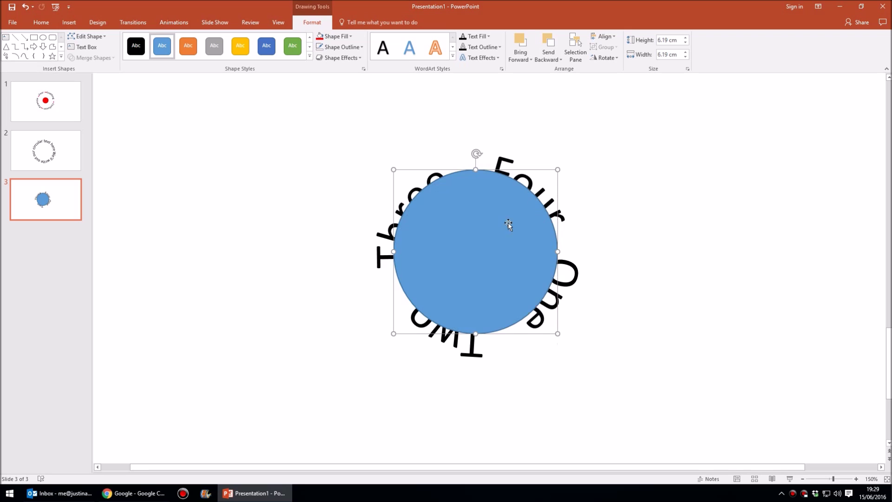
drag(483, 243, 487, 244)
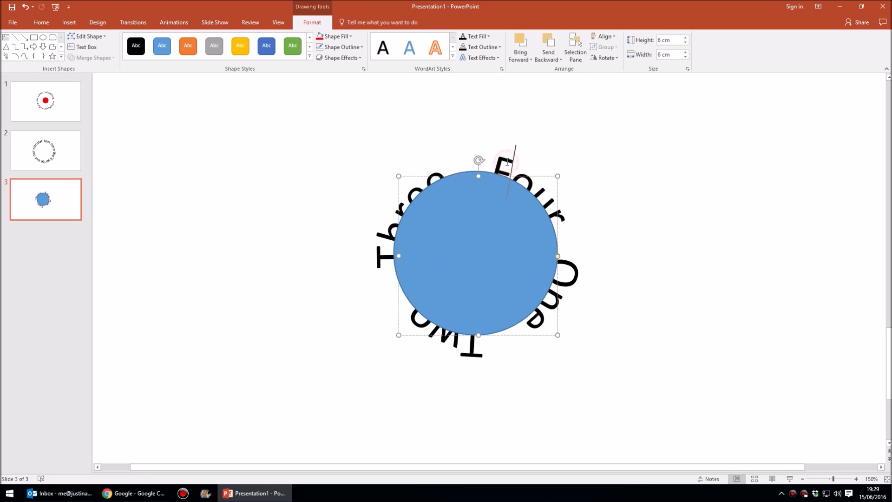
Select the blue circle together with the curved text
click(540, 145)
click(523, 177)
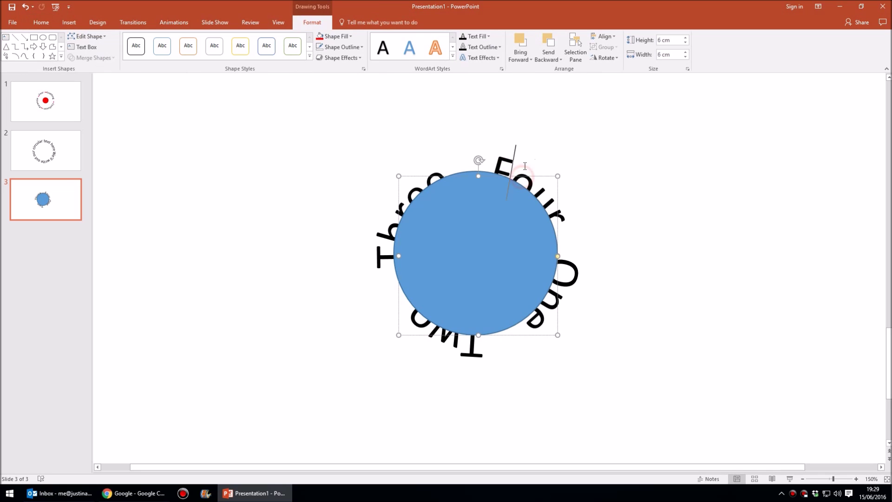
key(ctrl+a)
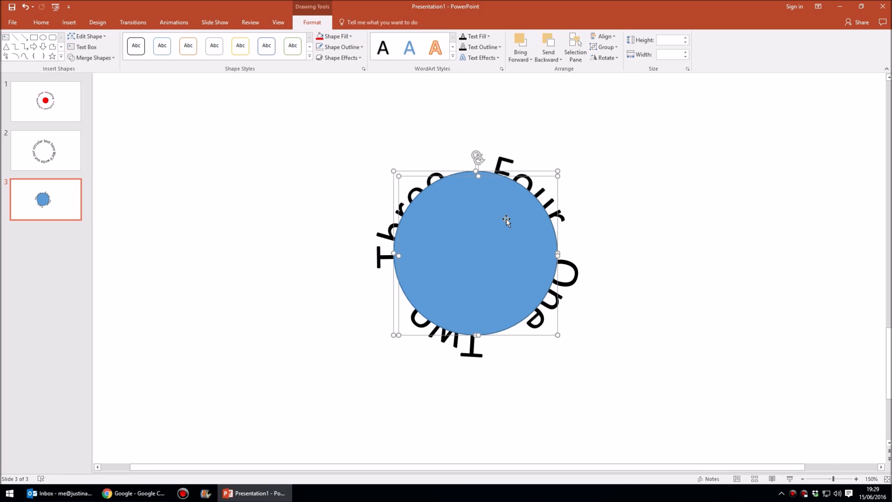
click(683, 215)
click(543, 332)
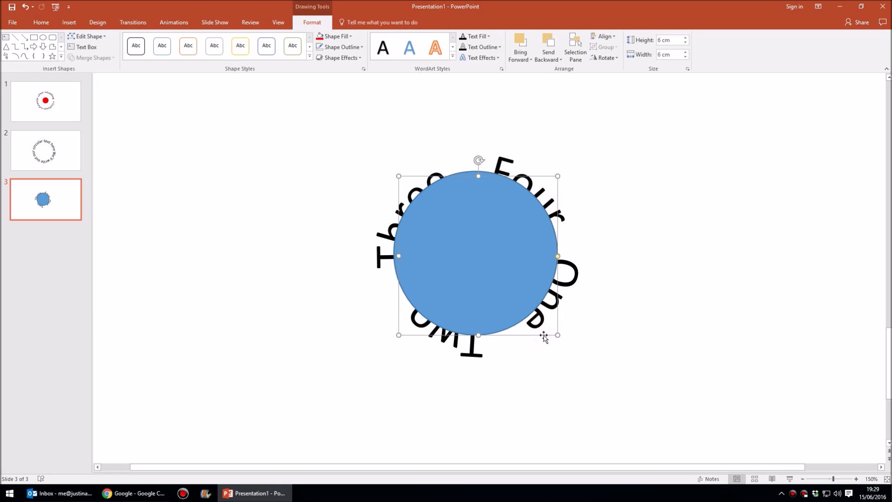
shift+click(492, 267)
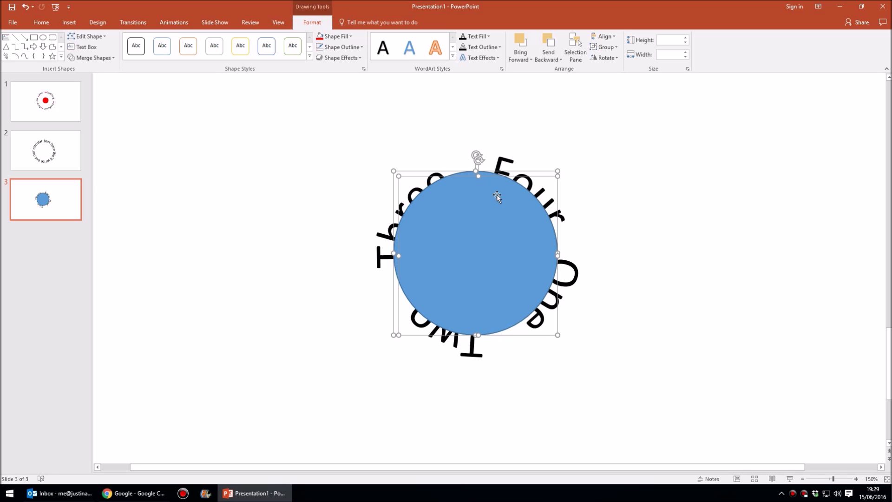
Align the circle and curved text with Align Center and Align Middle
click(605, 37)
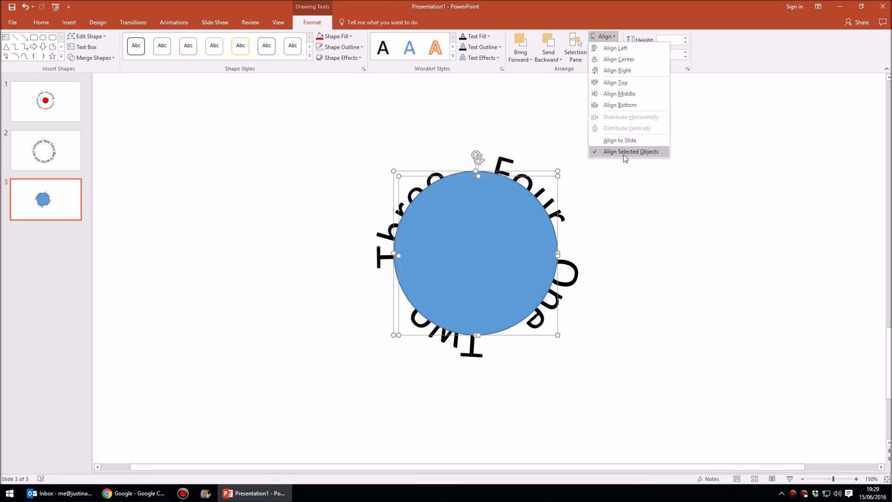
click(625, 60)
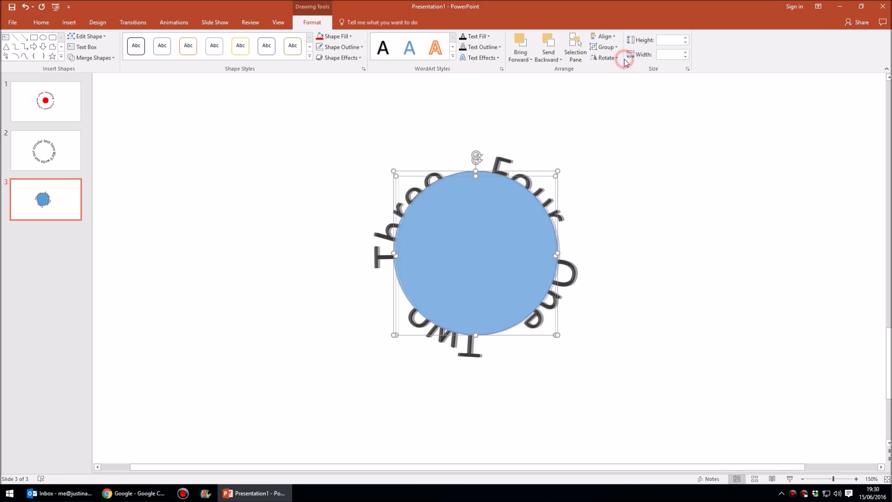
click(604, 36)
click(614, 94)
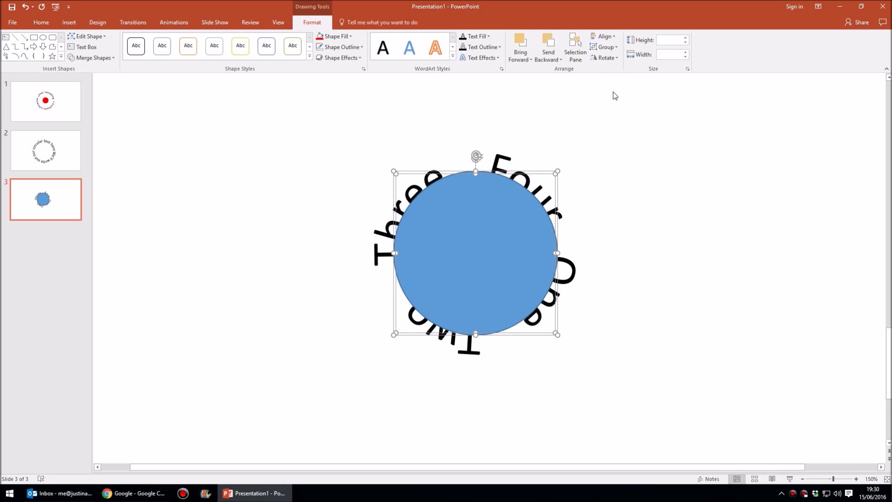
click(624, 176)
click(527, 227)
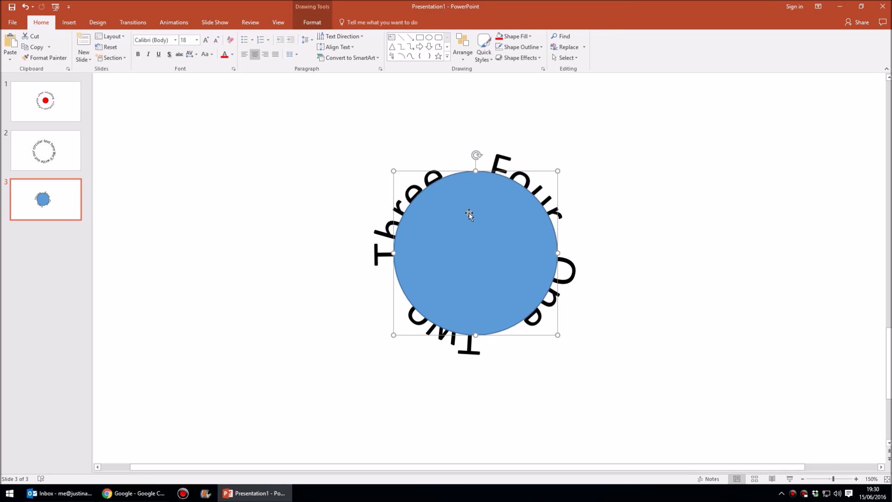
Set the circle's fill to No Fill and its outline colour to red
click(312, 22)
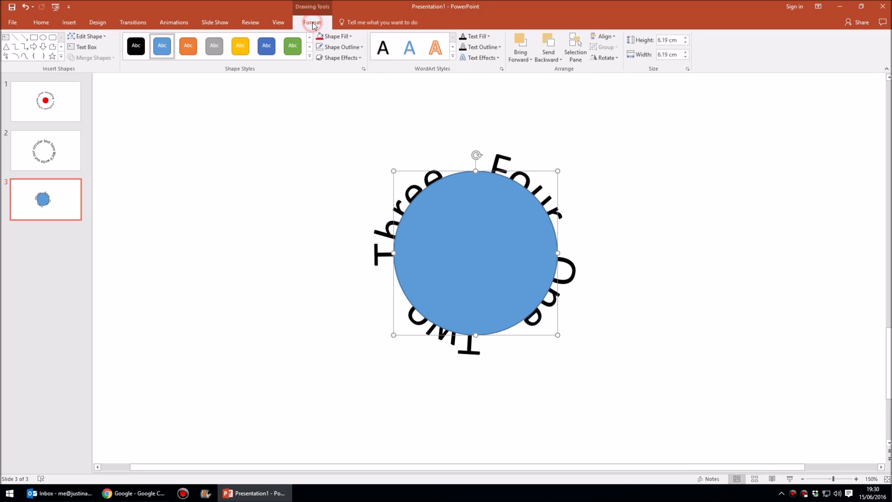
click(350, 37)
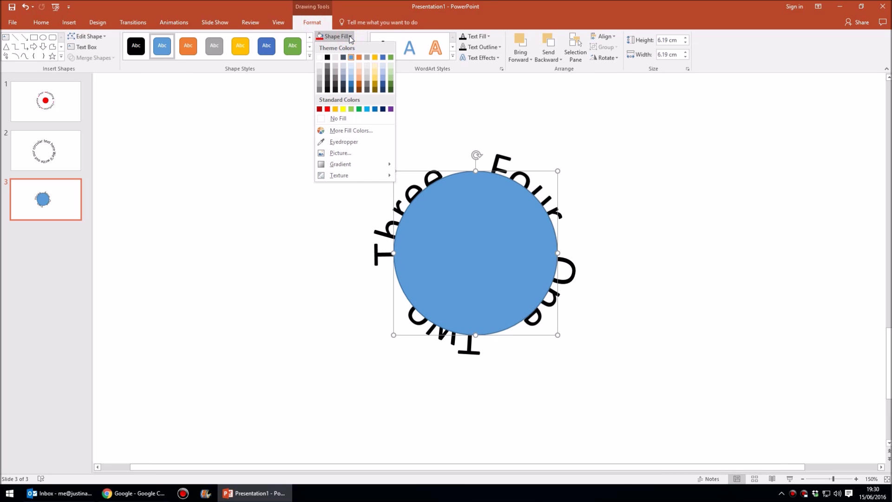
click(352, 122)
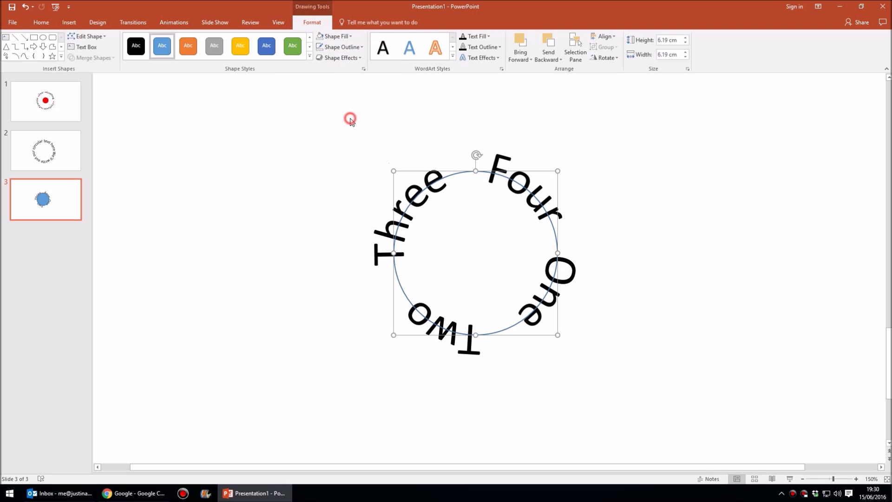
click(347, 48)
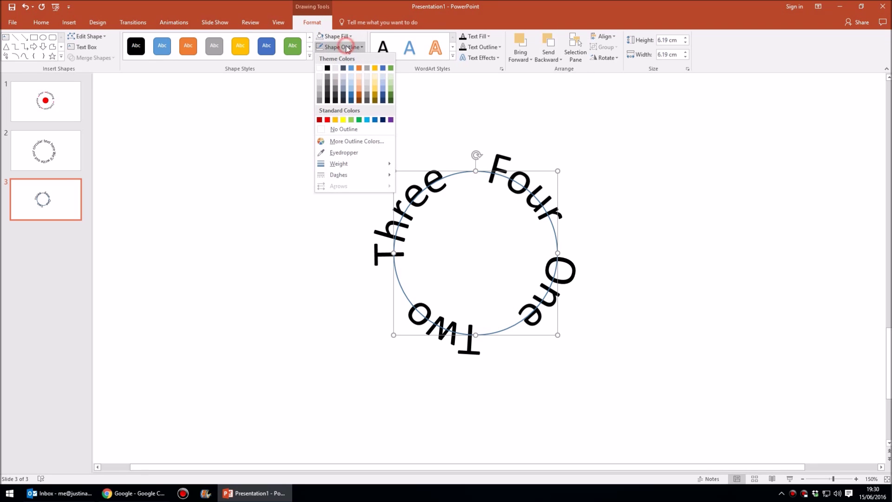
click(324, 120)
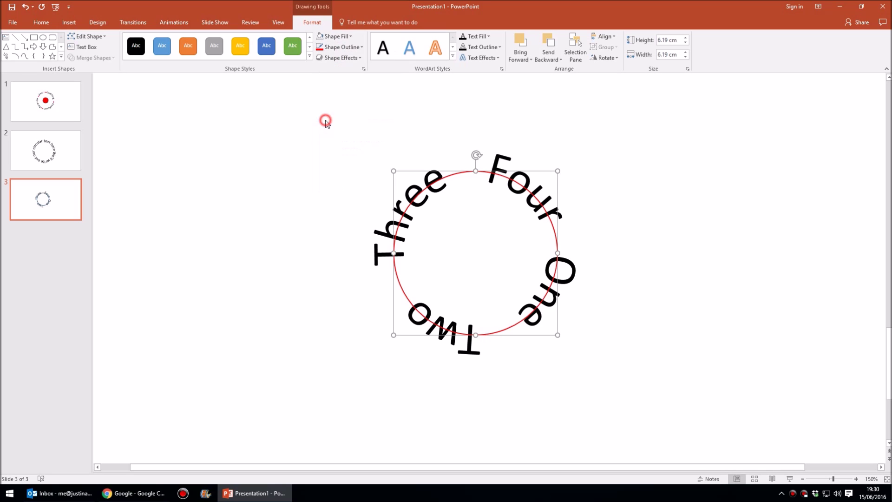
click(345, 48)
Change the red circle's outline weight to 6 pt, then deselect it
mouse_move(346, 168)
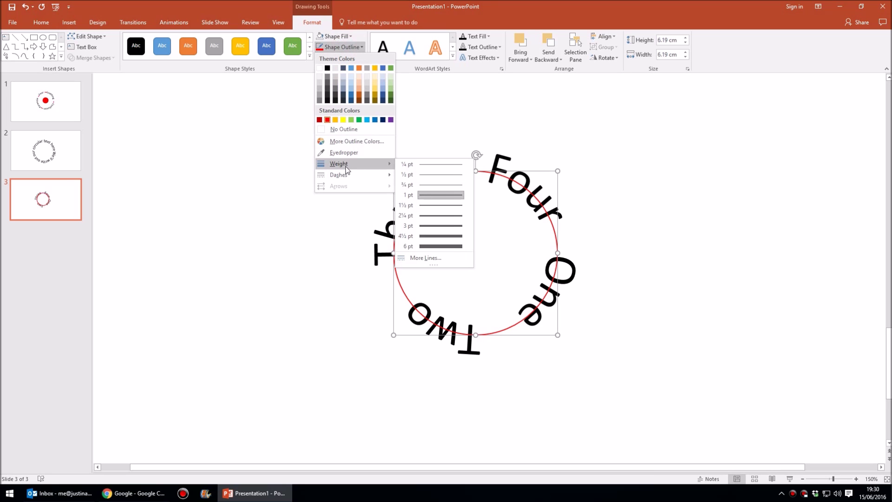
click(438, 246)
click(636, 243)
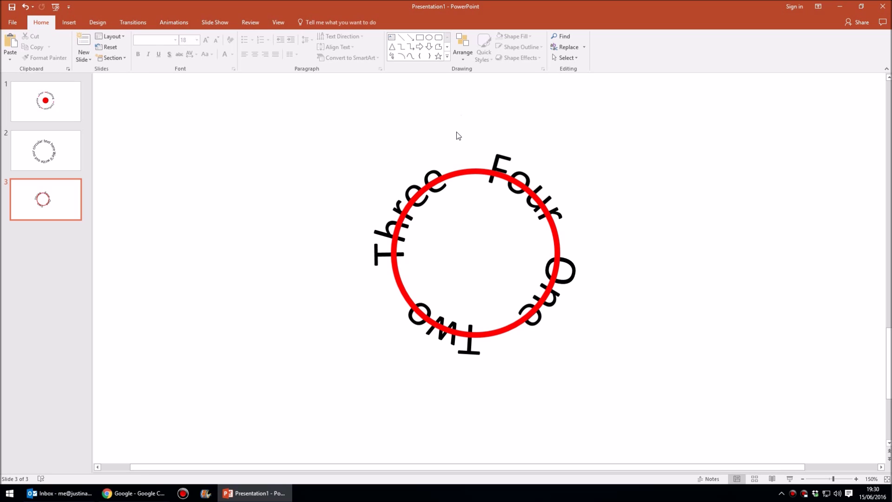
Draw a closed freeform shape covering the word Four
click(69, 23)
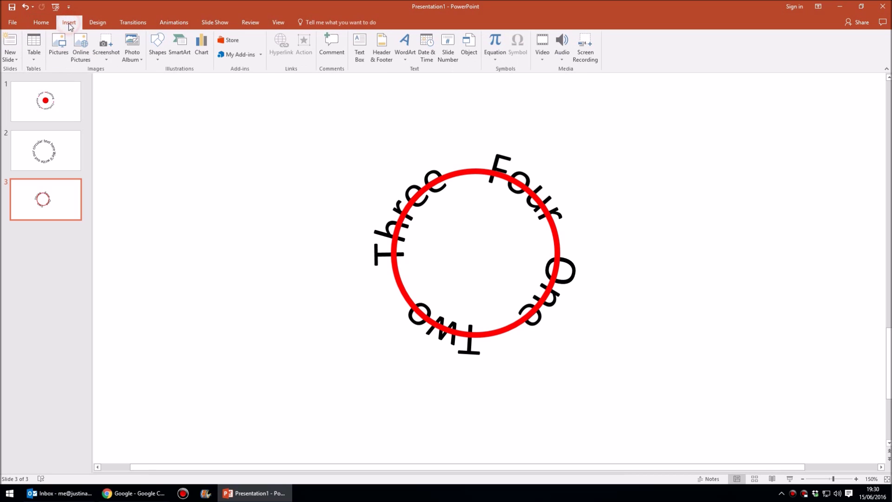
click(160, 49)
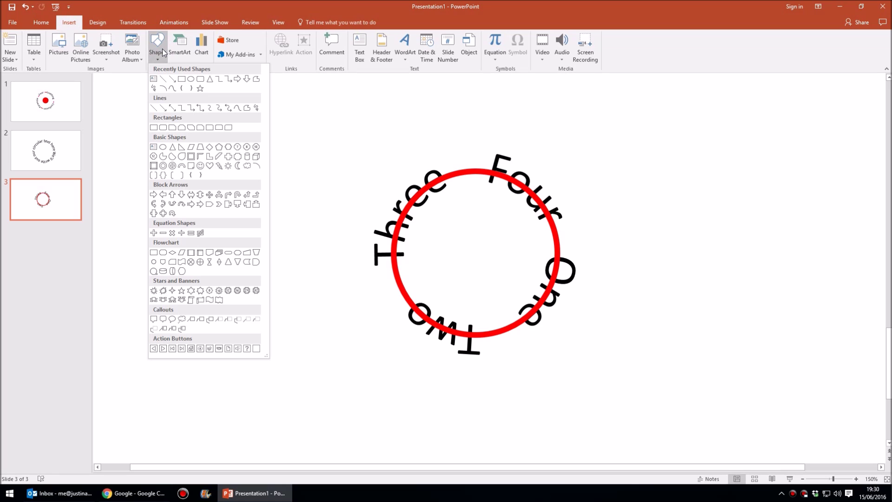
click(256, 80)
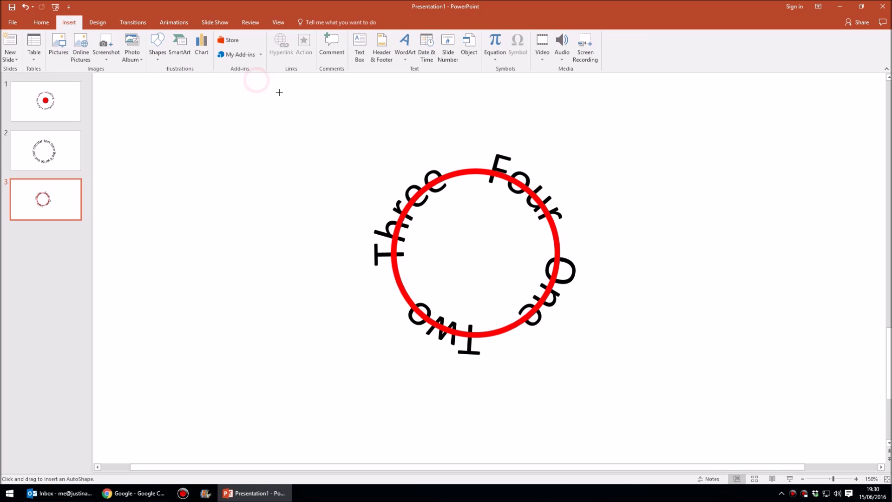
click(487, 160)
click(481, 188)
click(522, 208)
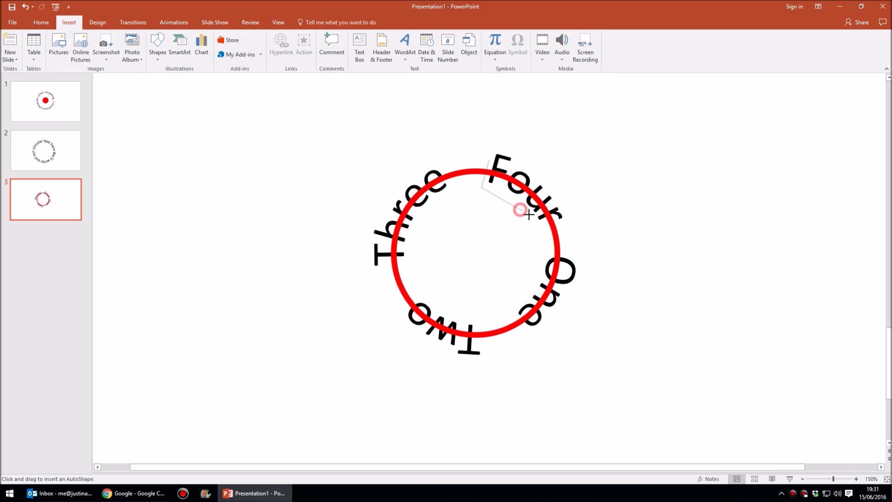
click(534, 229)
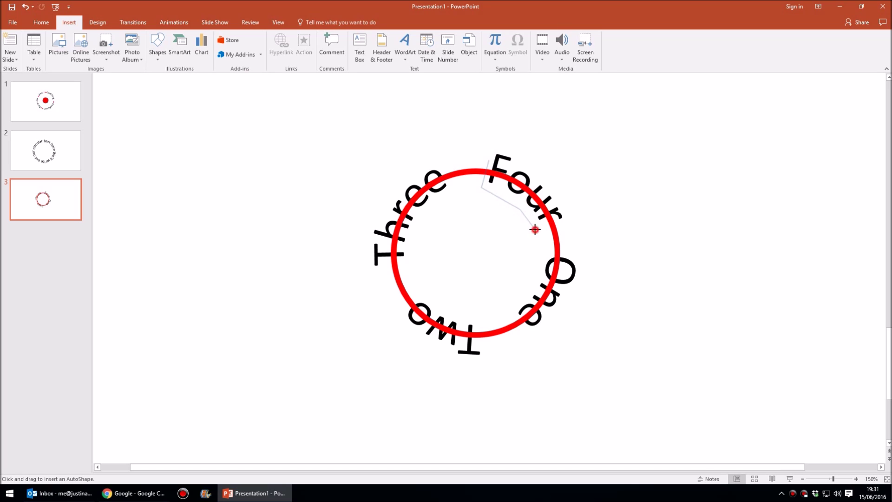
click(568, 219)
click(548, 180)
click(514, 153)
click(489, 158)
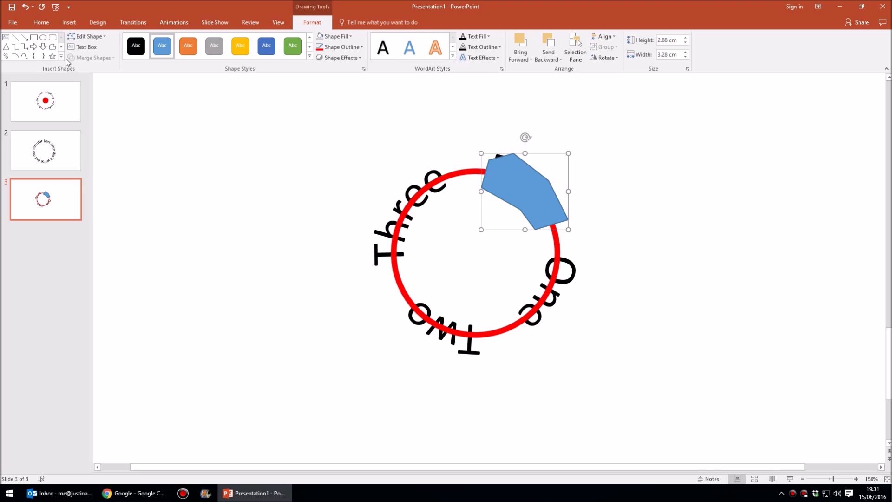
Draw a closed freeform shape covering the word Three
click(53, 47)
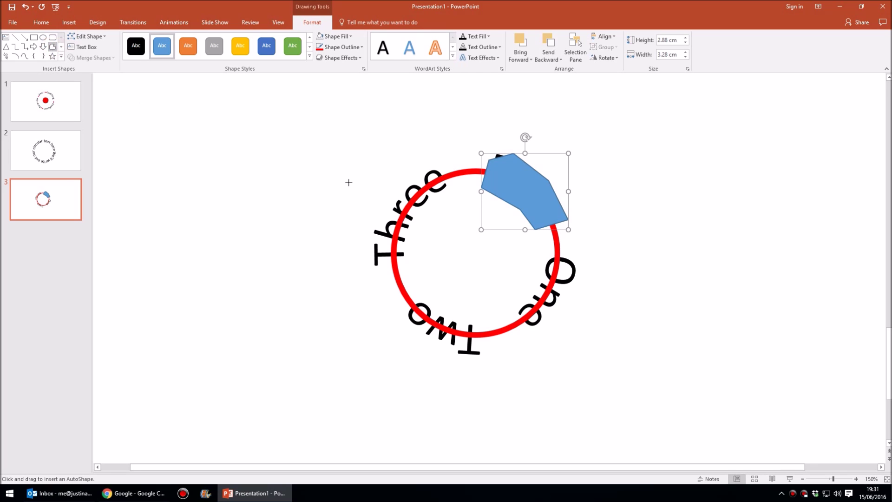
mouse_move(445, 162)
mouse_down()
mouse_move(458, 191)
mouse_move(414, 241)
mouse_move(409, 265)
mouse_move(371, 270)
mouse_up()
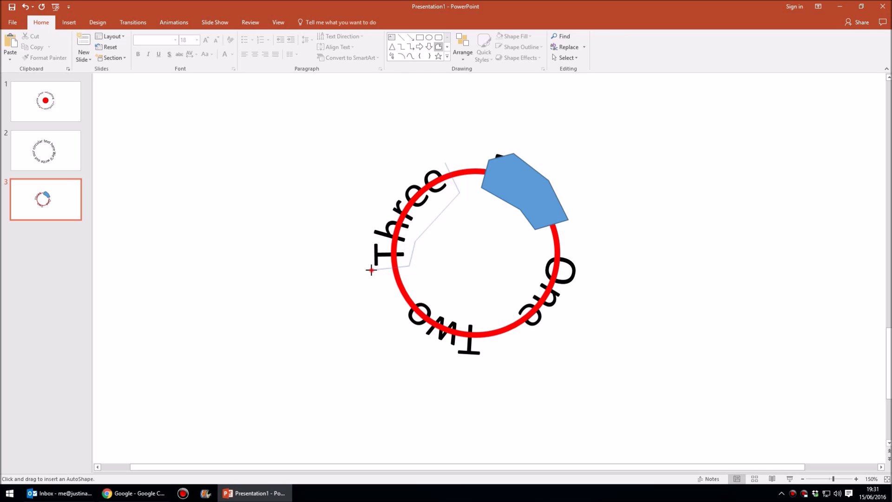
click(370, 231)
click(398, 181)
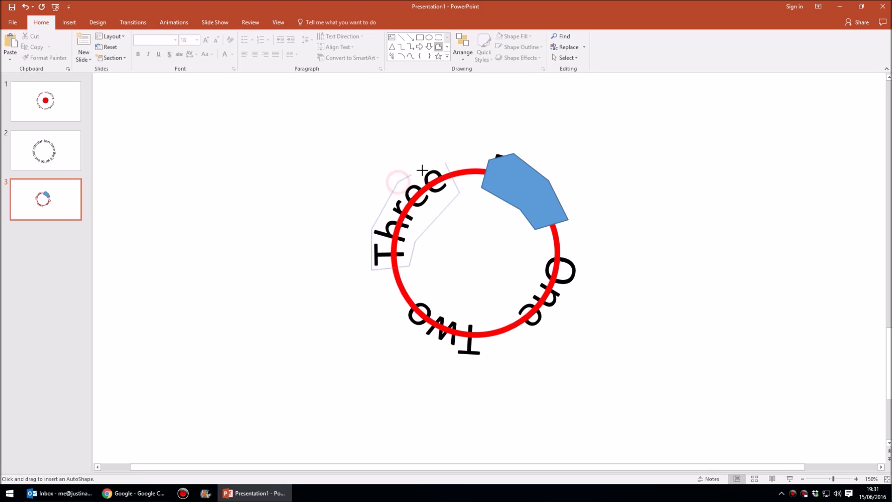
click(445, 164)
key(ctrl+z)
key(ctrl+y)
click(443, 164)
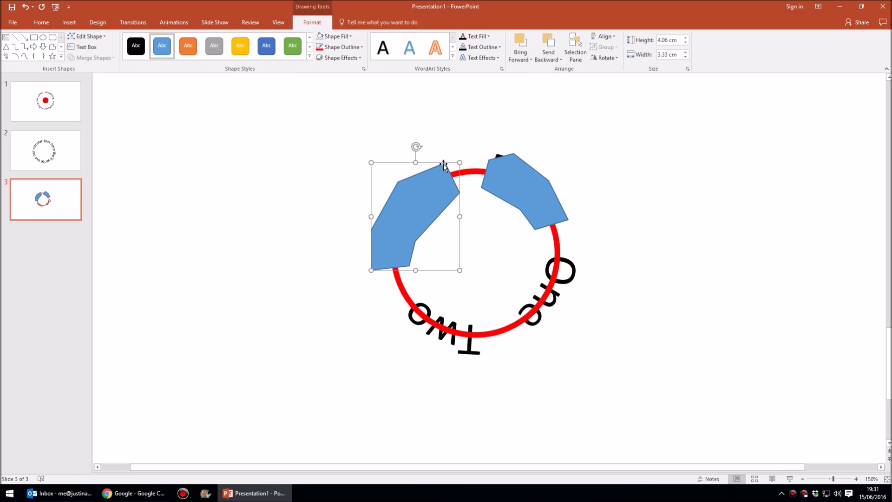
Draw a closed freeform shape covering the word One
click(53, 46)
click(548, 250)
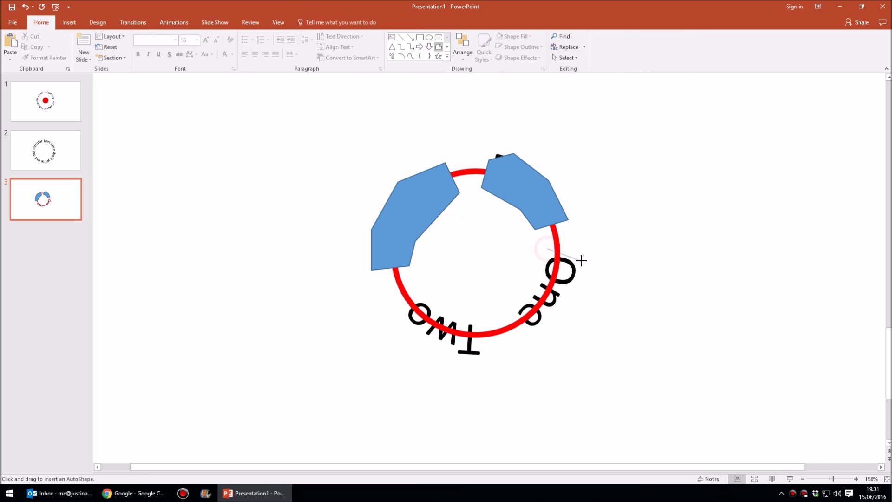
click(583, 259)
click(573, 302)
click(531, 340)
click(508, 315)
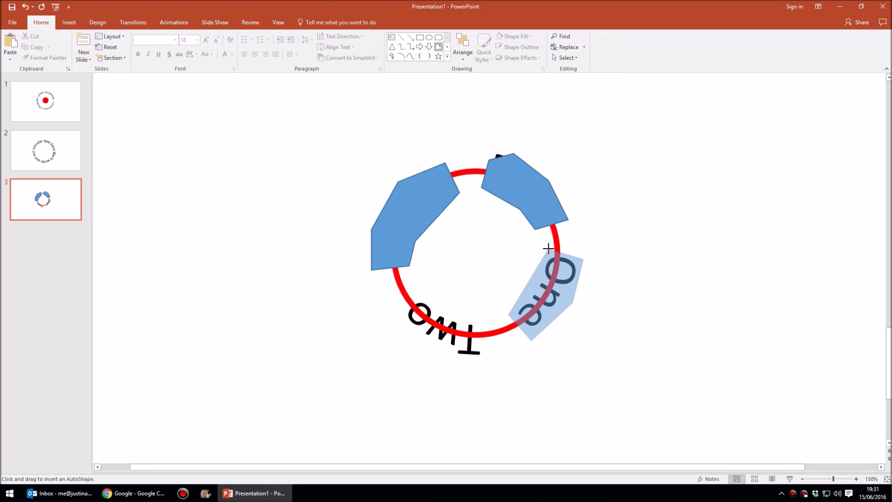
click(548, 249)
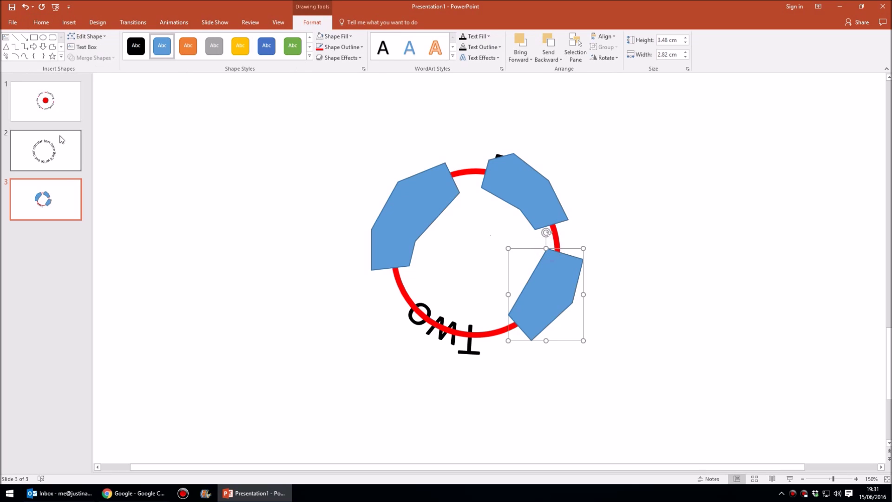
Draw a closed freeform shape covering the word Two
click(52, 47)
click(486, 321)
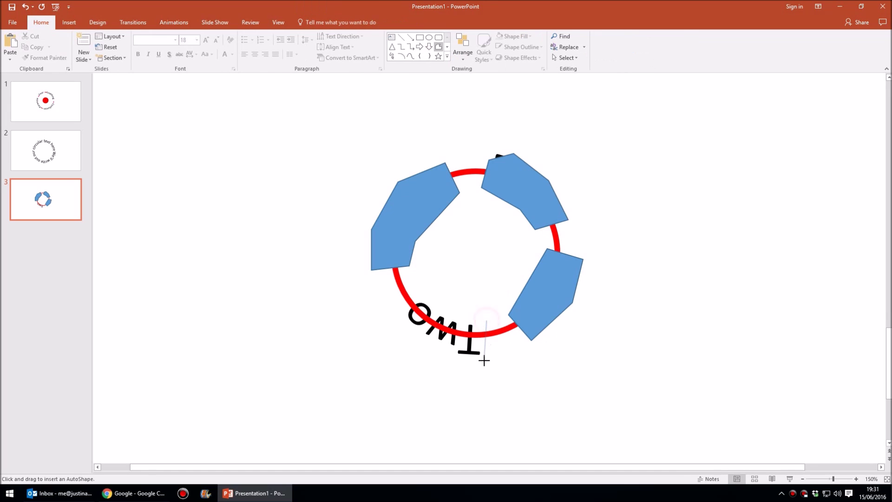
click(484, 362)
click(425, 346)
click(399, 319)
click(466, 314)
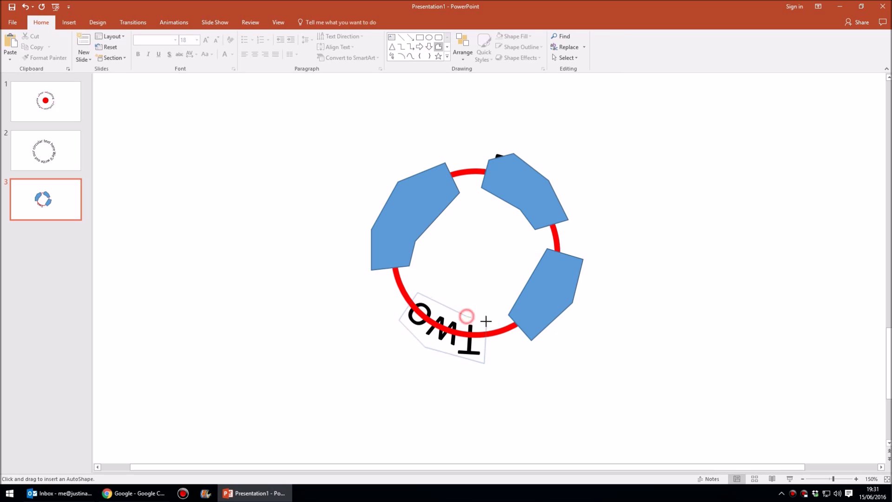
click(485, 321)
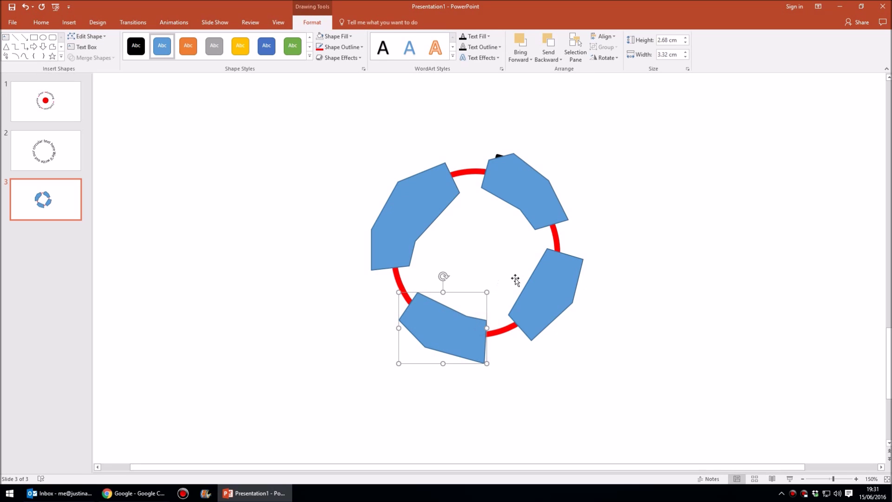
Select all four freeform cover shapes and give them No Outline and a White fill
click(435, 216)
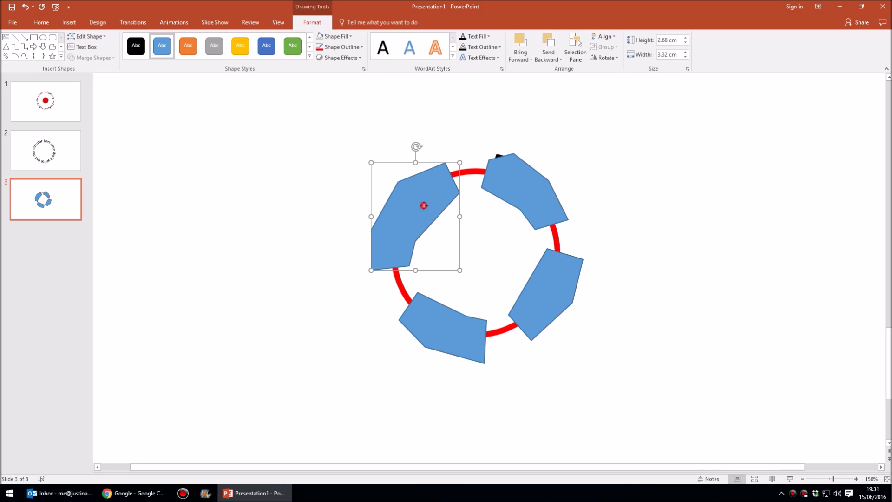
shift+click(512, 193)
shift+click(508, 317)
shift+click(453, 332)
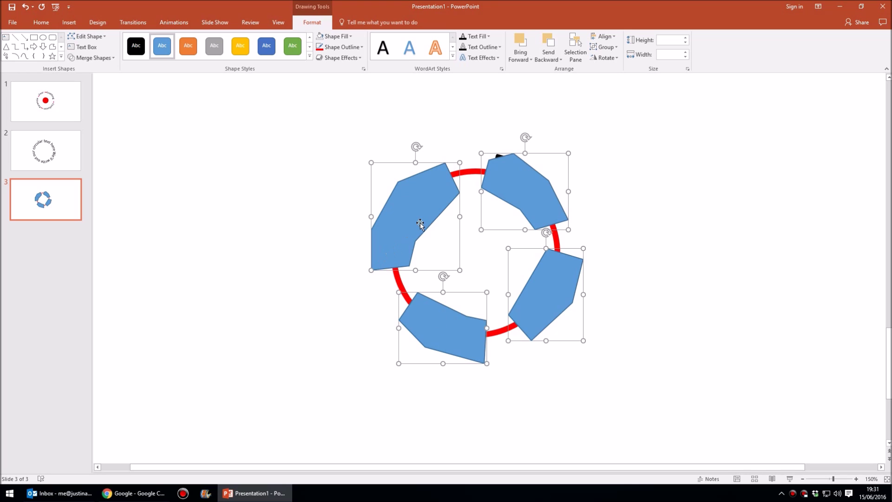
click(344, 37)
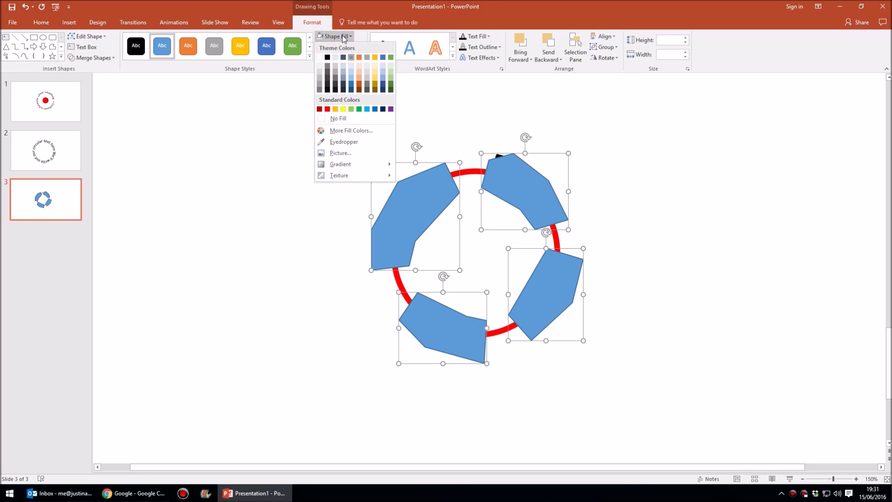
click(343, 37)
click(340, 48)
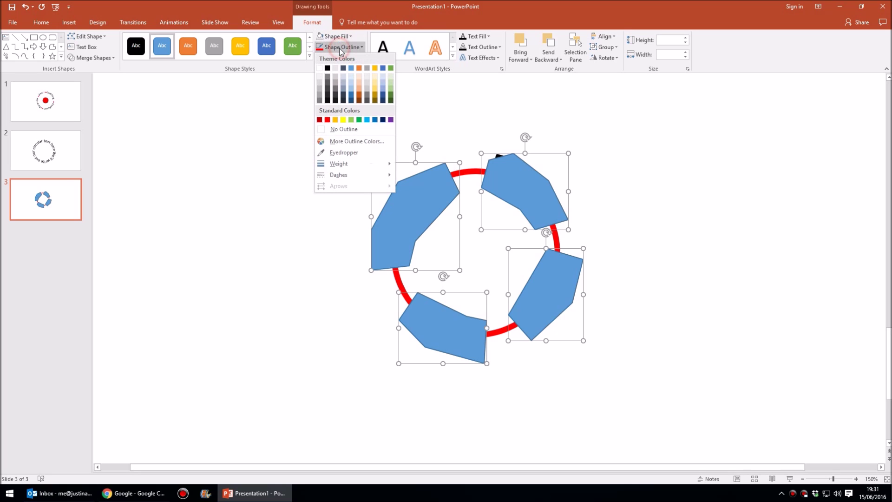
click(342, 130)
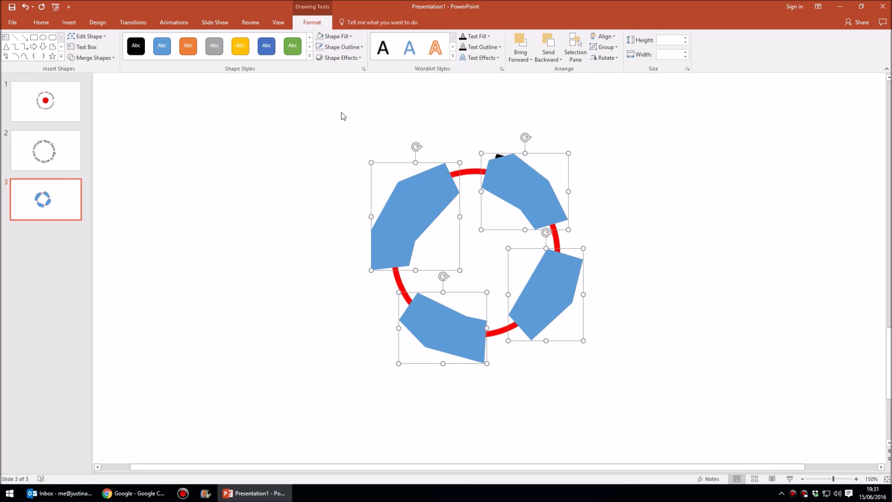
click(337, 37)
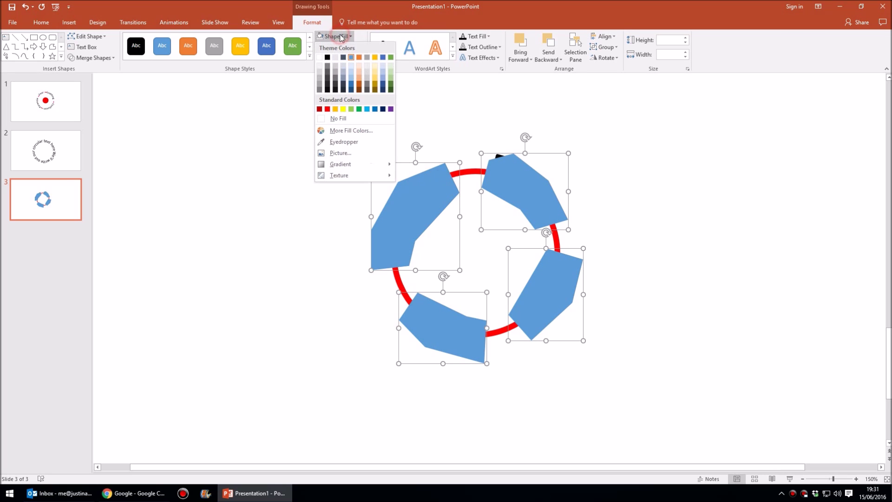
click(320, 57)
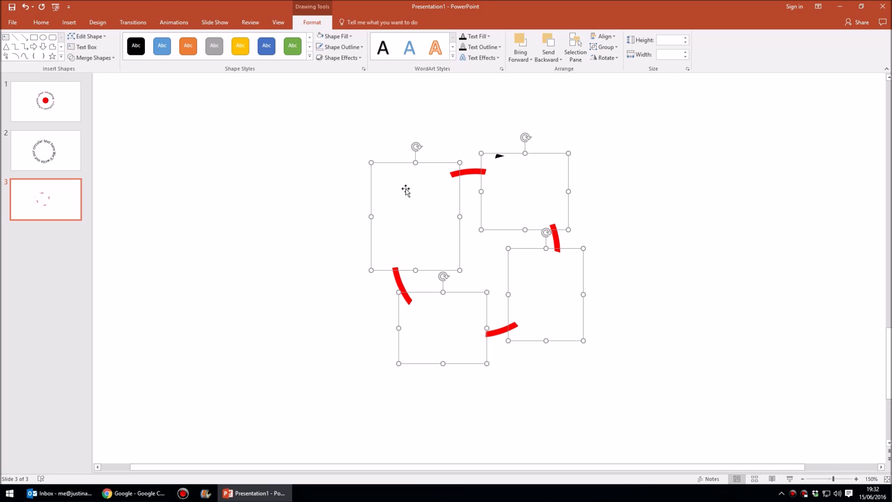
right_click(438, 209)
Send the white cover shapes backward and deselect them
mouse_move(472, 283)
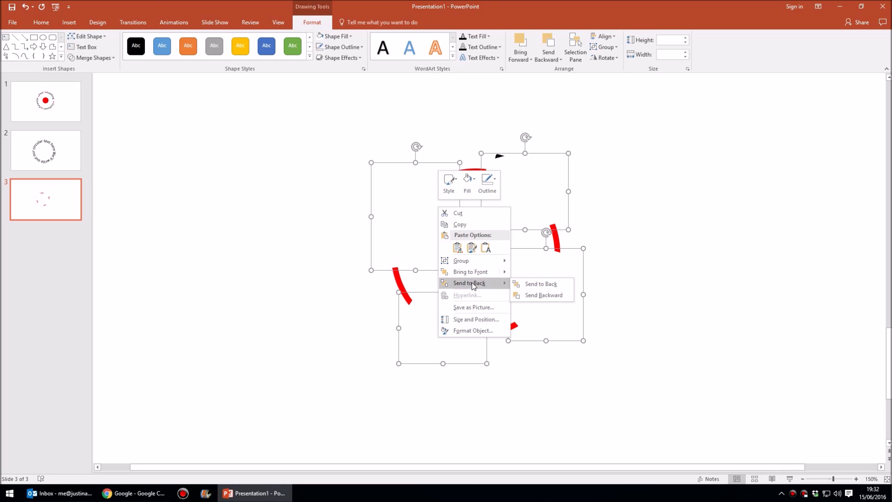
click(534, 294)
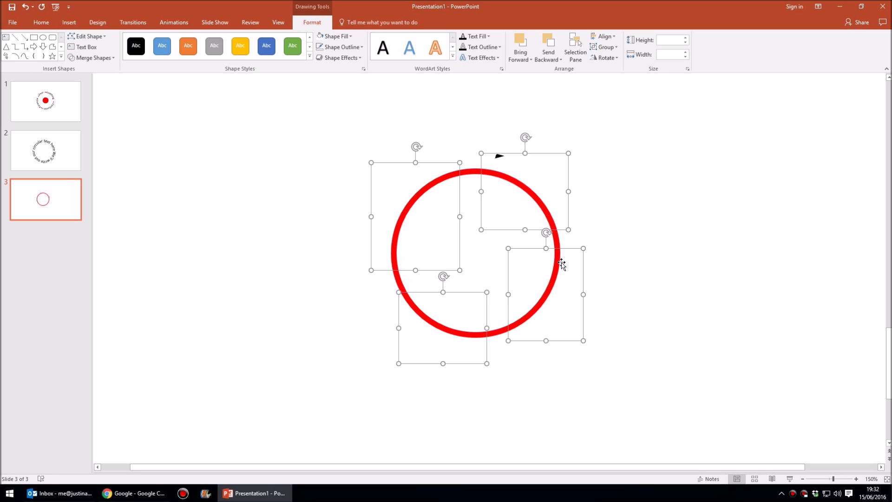
click(631, 121)
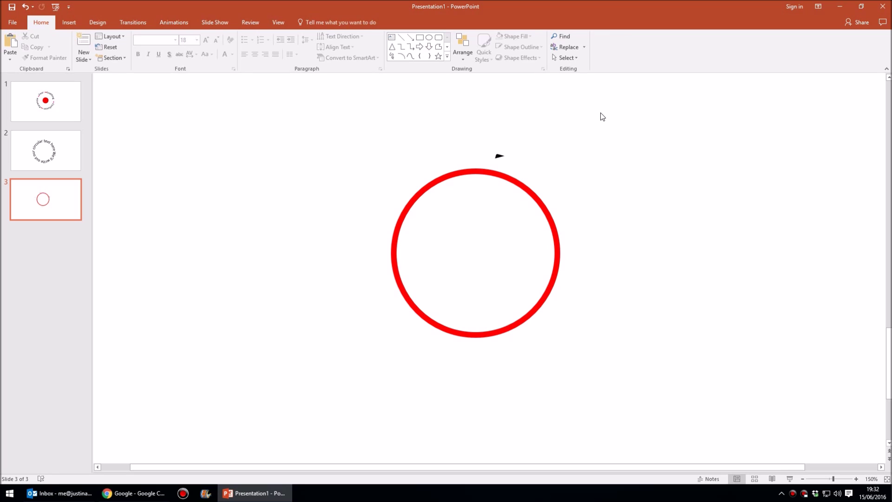
In the Selection Pane, move TextBox 1 to the top and Oval 2 to the bottom
click(566, 57)
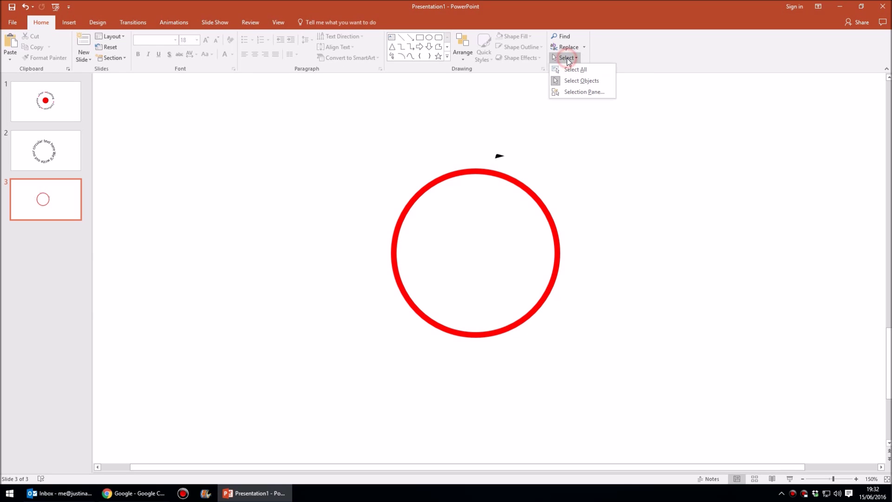
click(584, 92)
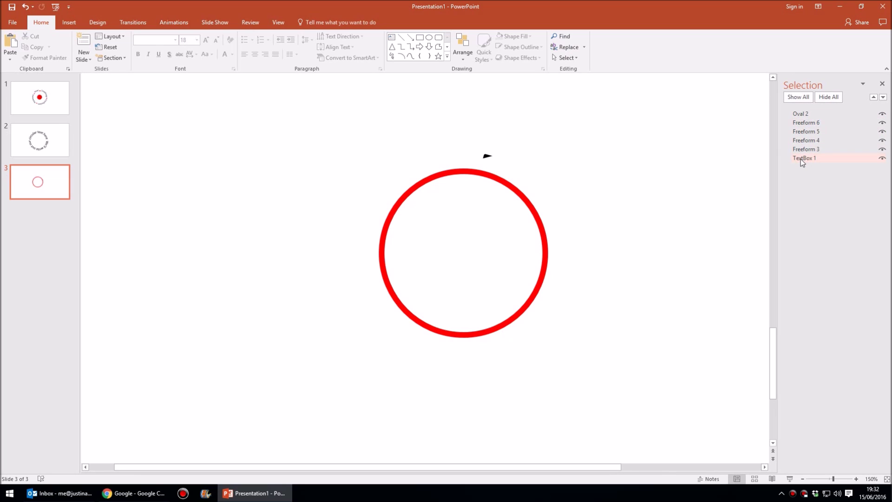
drag(803, 158, 805, 113)
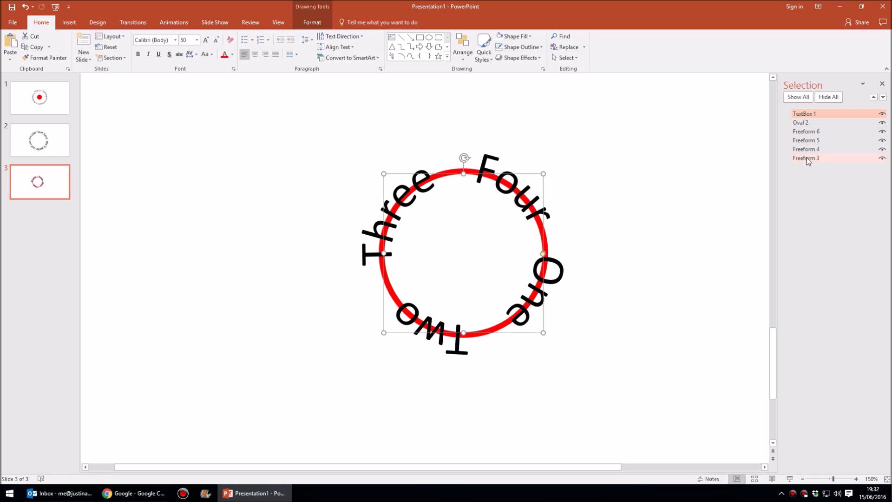
click(800, 123)
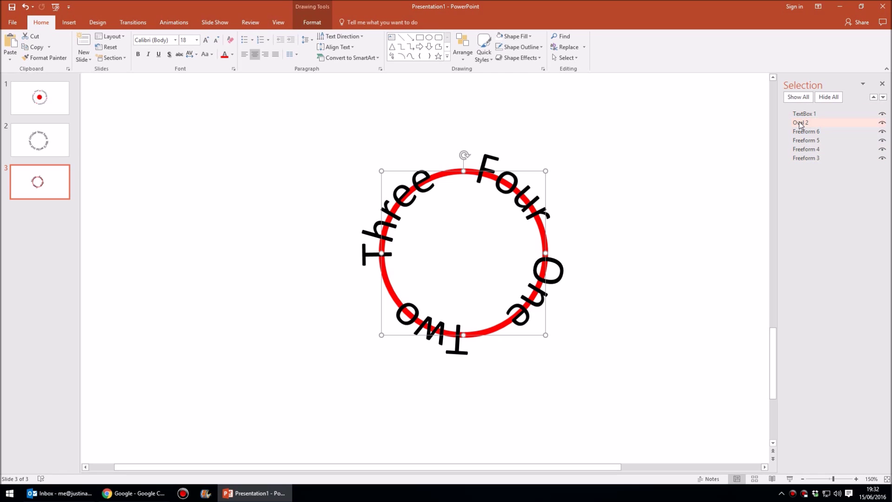
drag(805, 122, 808, 169)
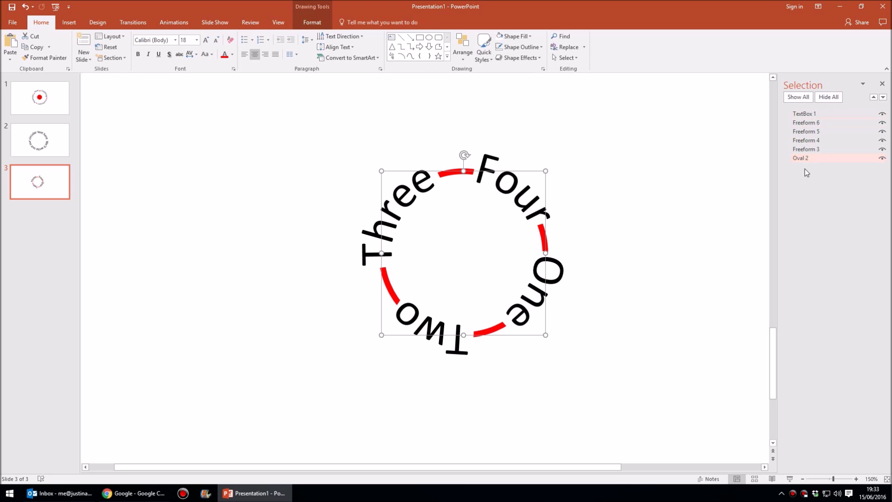
click(718, 204)
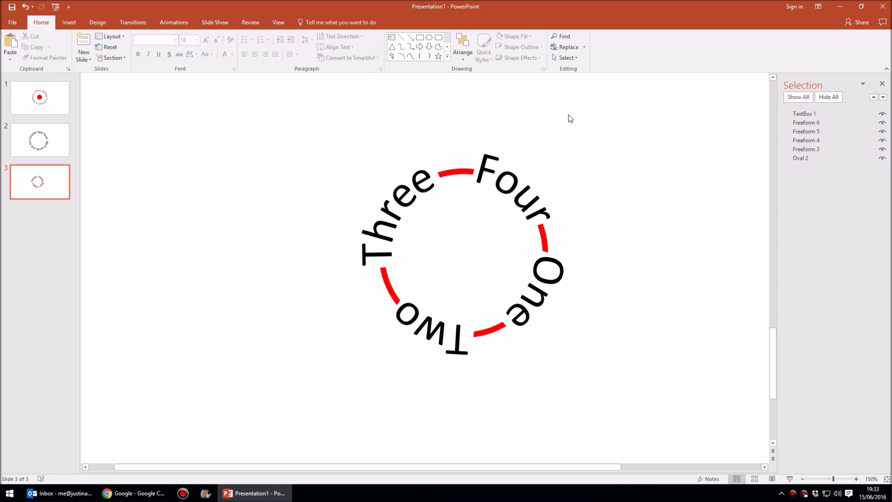